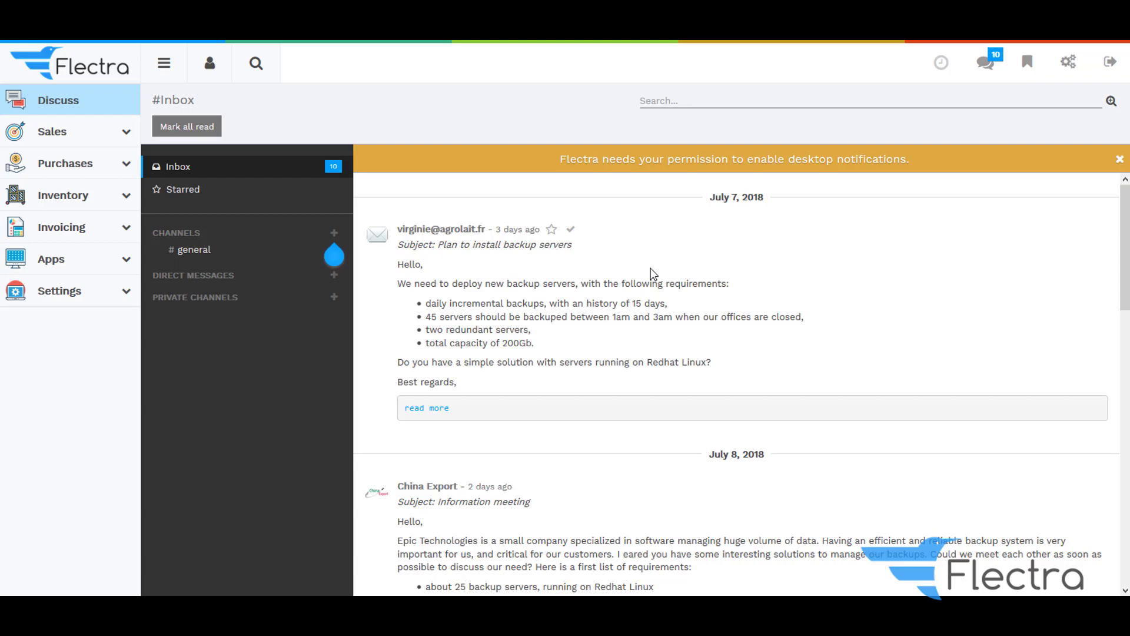
- Bring up the Purchases products catalogue, filtered to purchasable items
click(96, 166)
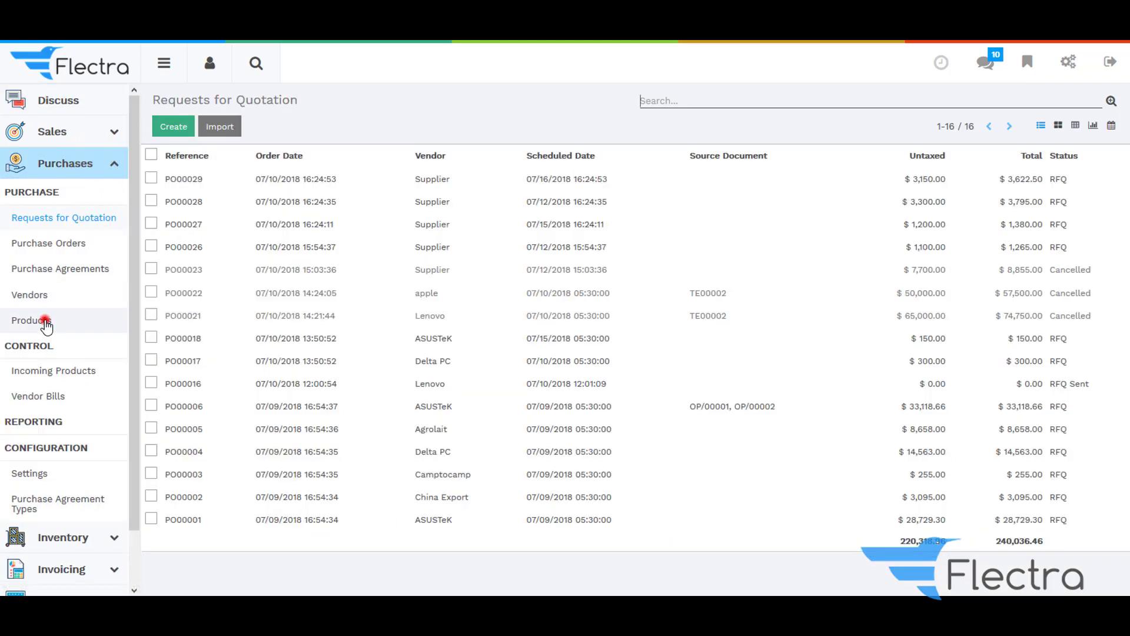
click(41, 320)
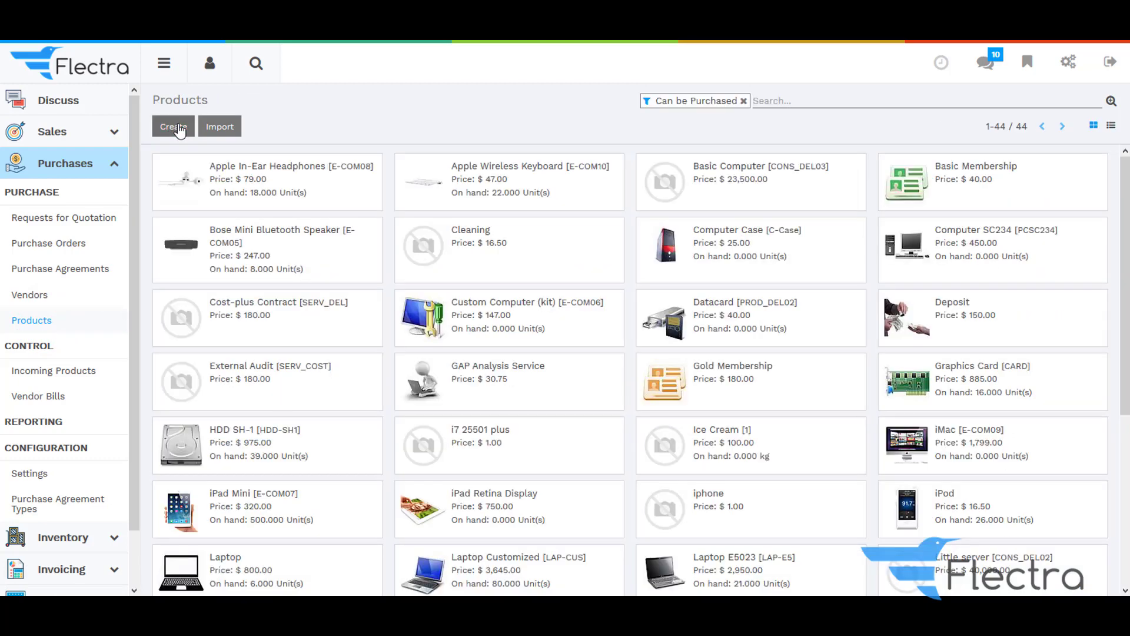
- Remove the Can be Purchased filter, search products for 'mo' and open Mobile
click(745, 101)
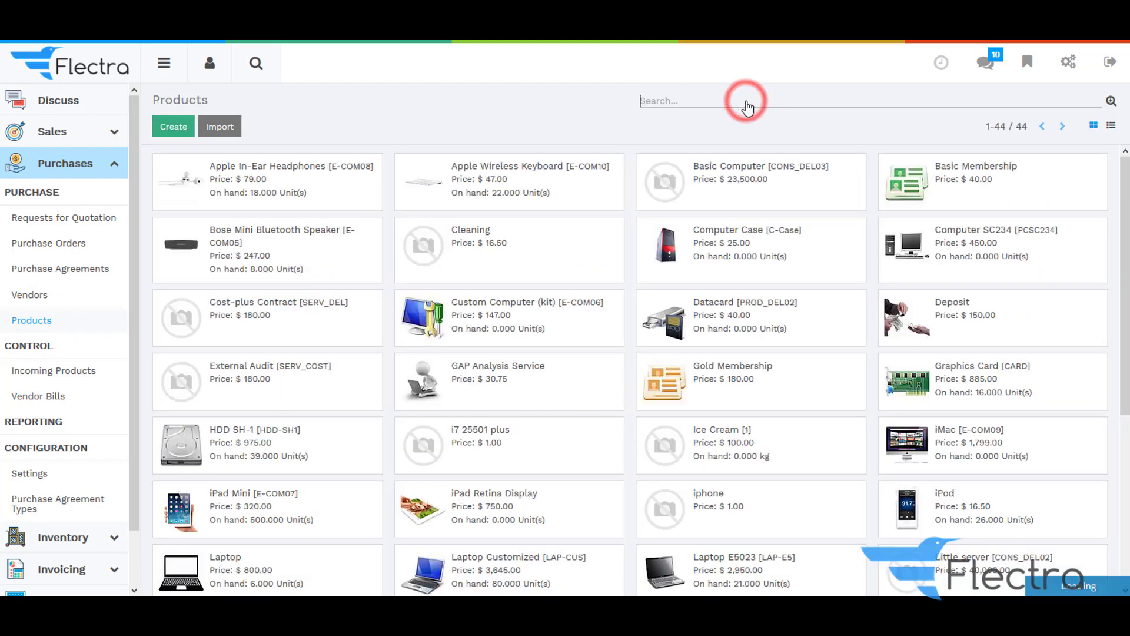
text(mo)
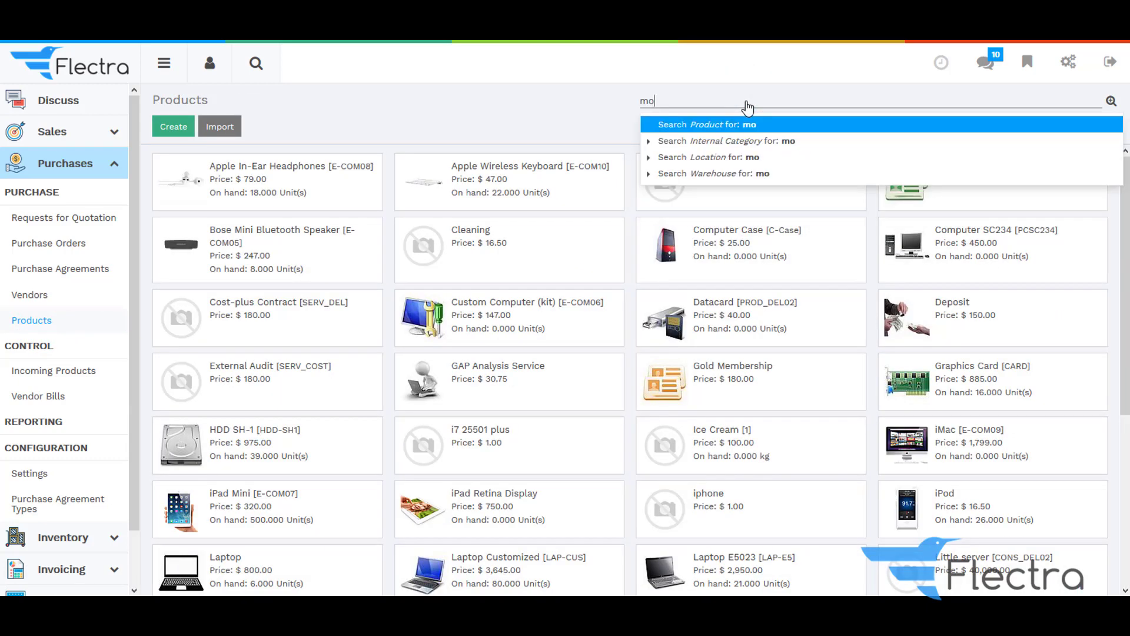
key(Return)
click(321, 200)
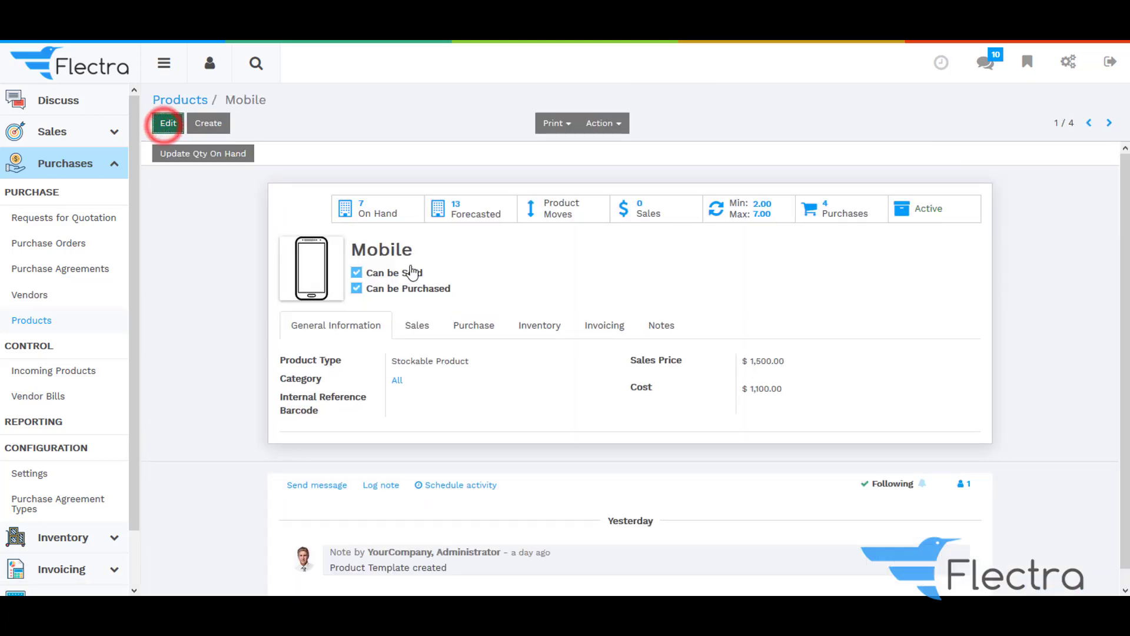
- Review Mobile's Invoicing, Purchase and Sales tabs, keep it a Stockable Product, and save
click(474, 338)
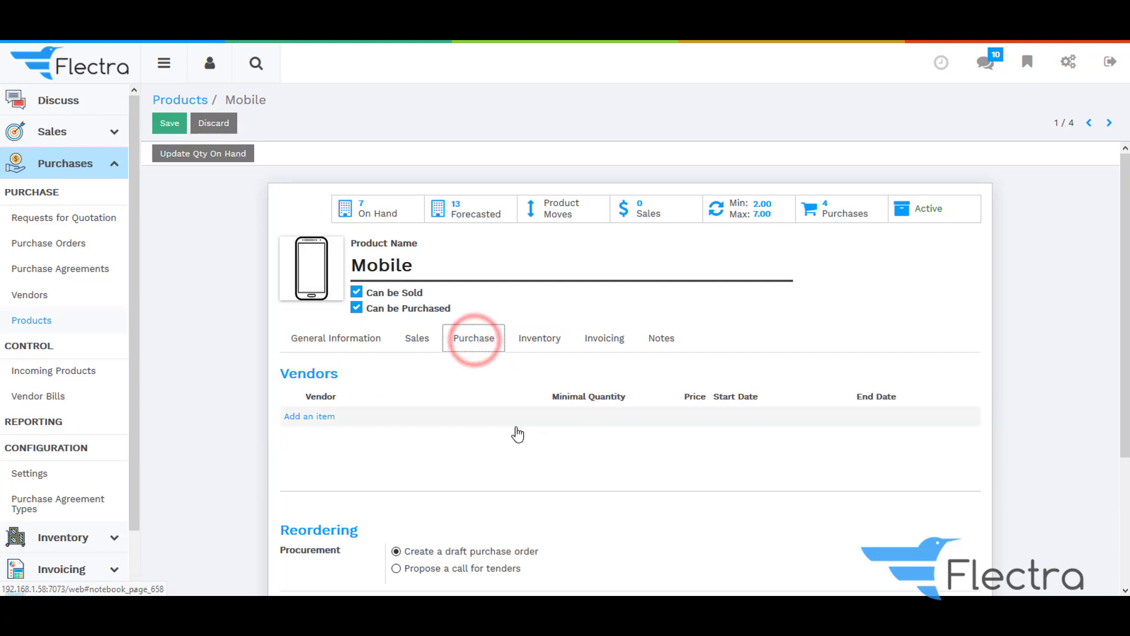
click(605, 338)
click(475, 337)
click(416, 331)
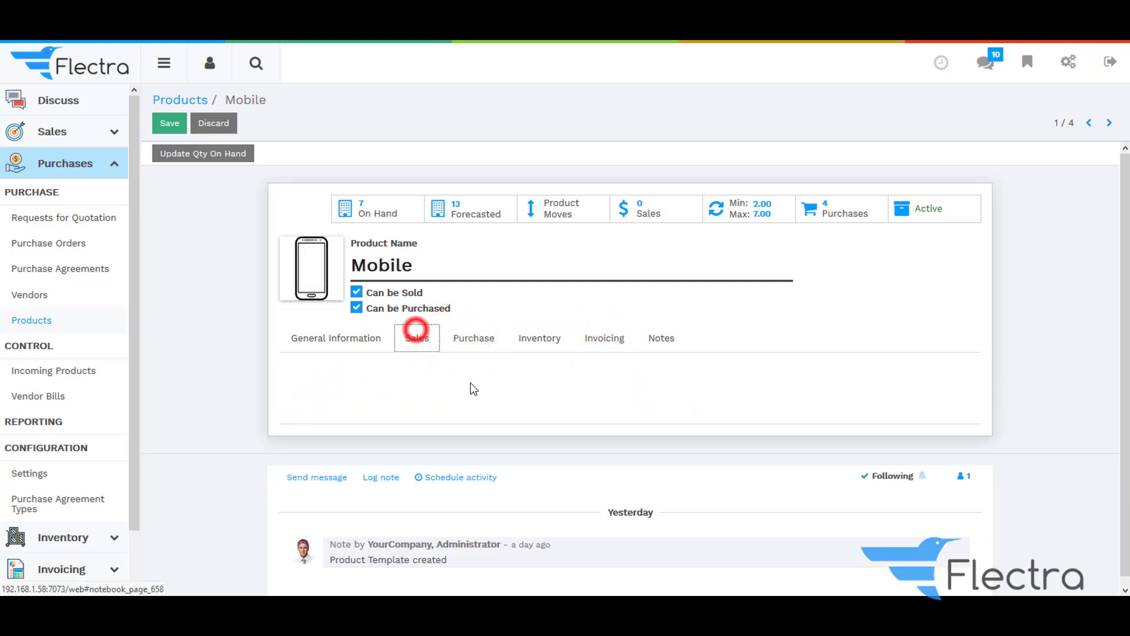
click(341, 336)
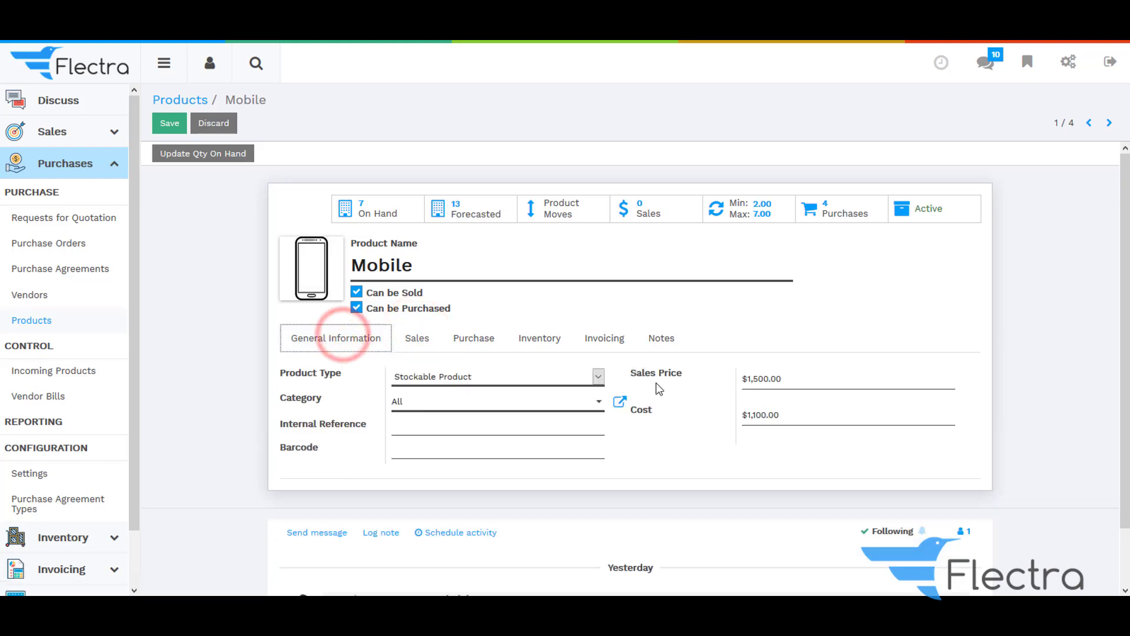
click(508, 378)
click(468, 443)
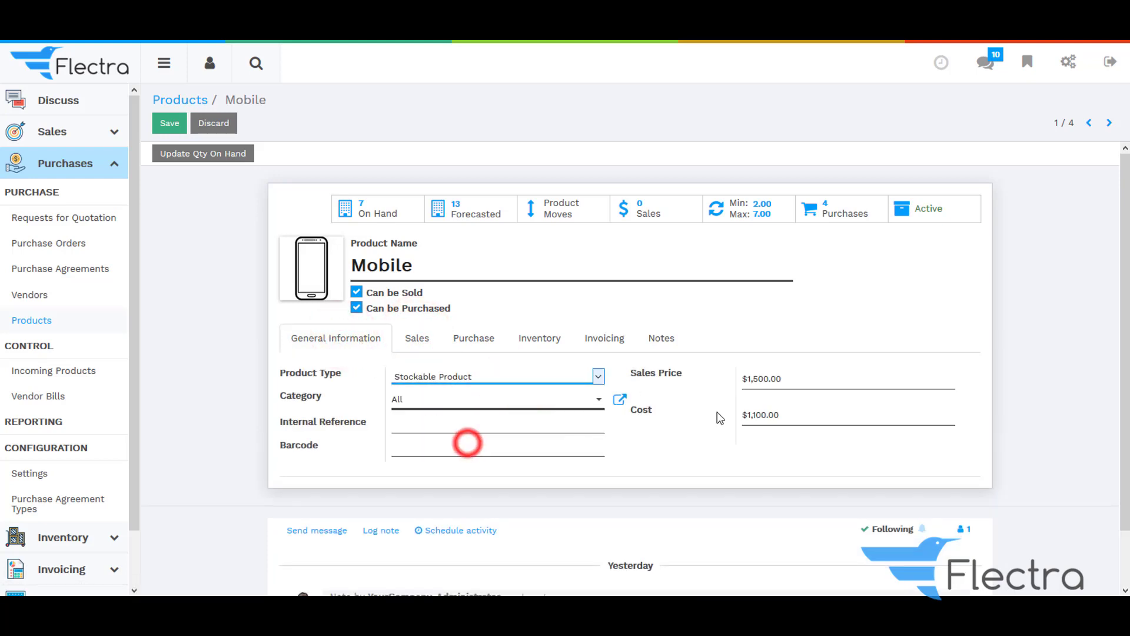
click(168, 123)
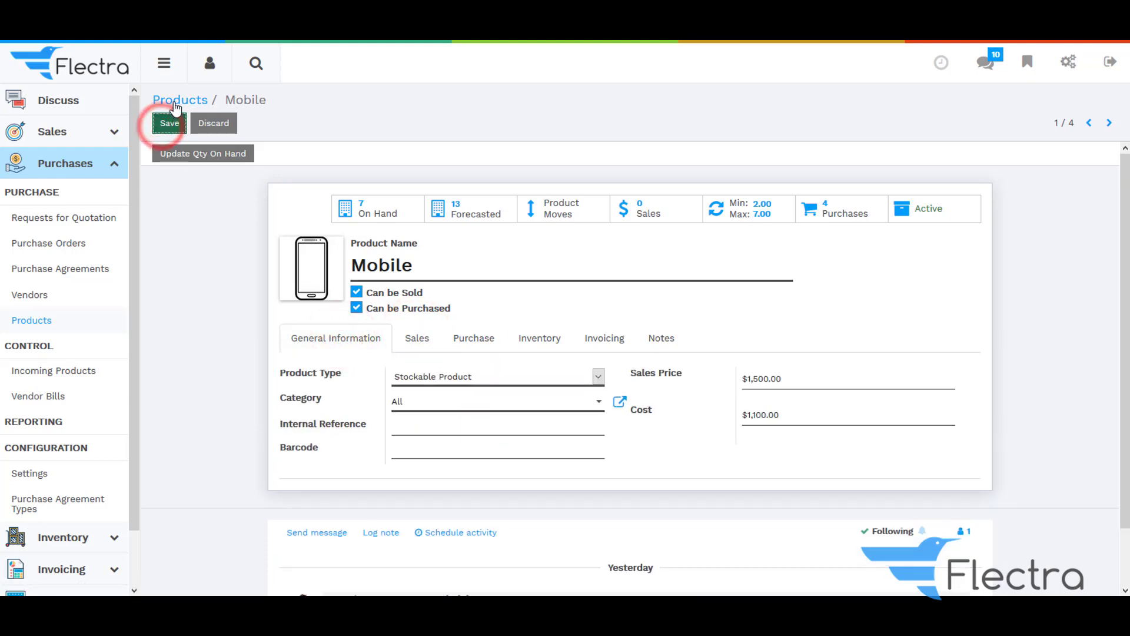
click(175, 102)
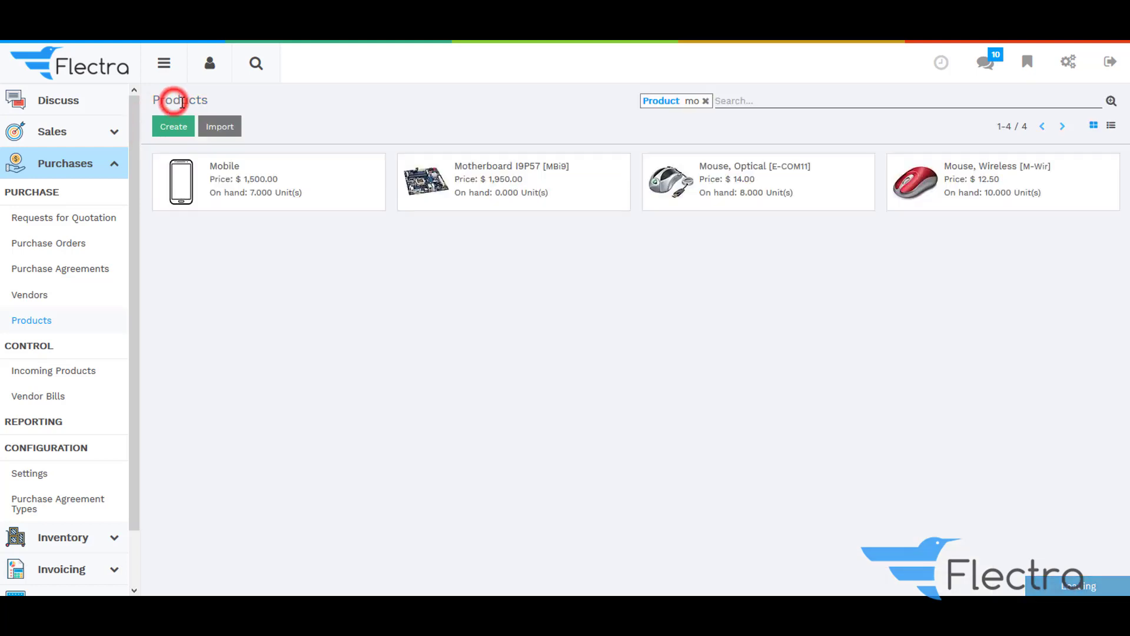
- Replace the 'mo' search with 'ta' and open the Tablet product
click(706, 102)
text(tab)
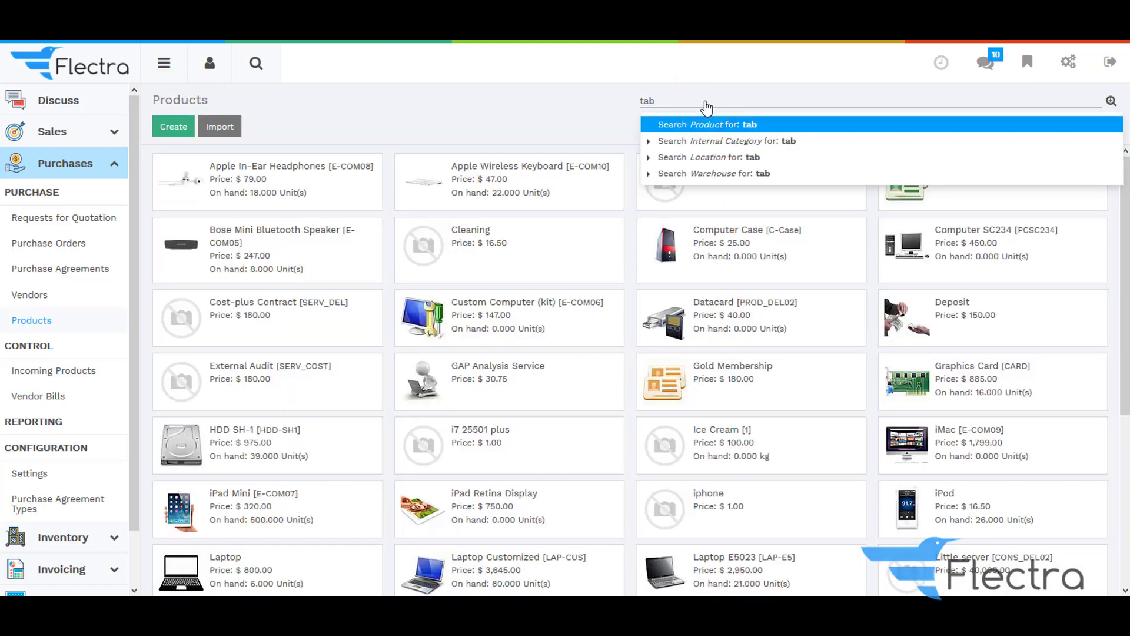
key(Return)
click(251, 186)
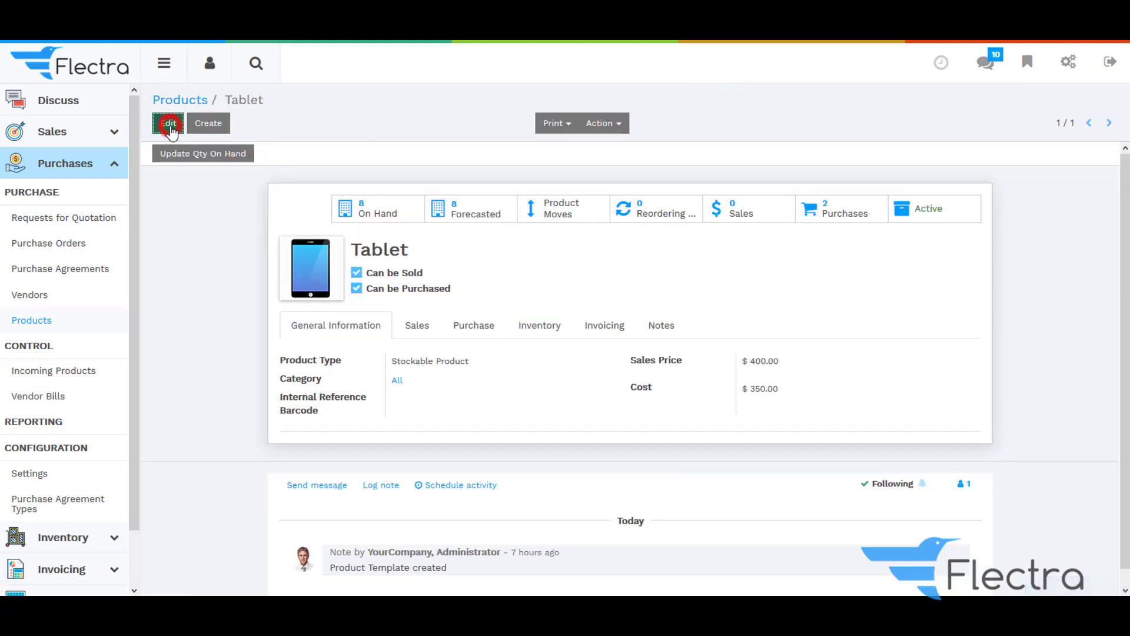
- Review Tablet's Invoicing, Purchase and Sales tabs and keep it a Stockable Product
click(169, 124)
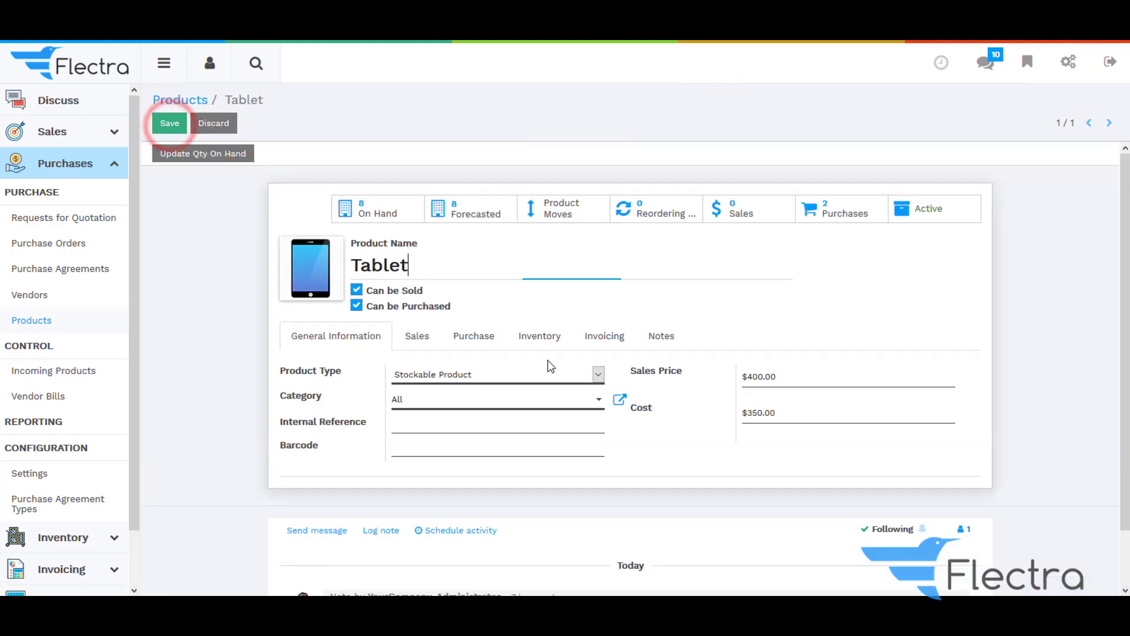
click(604, 335)
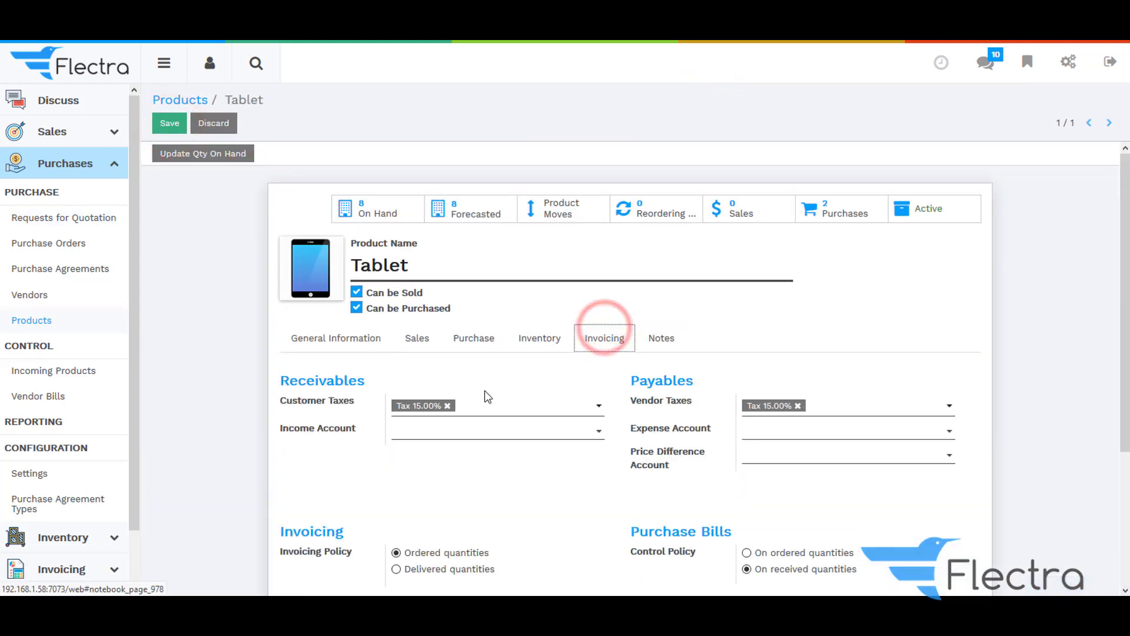
click(468, 340)
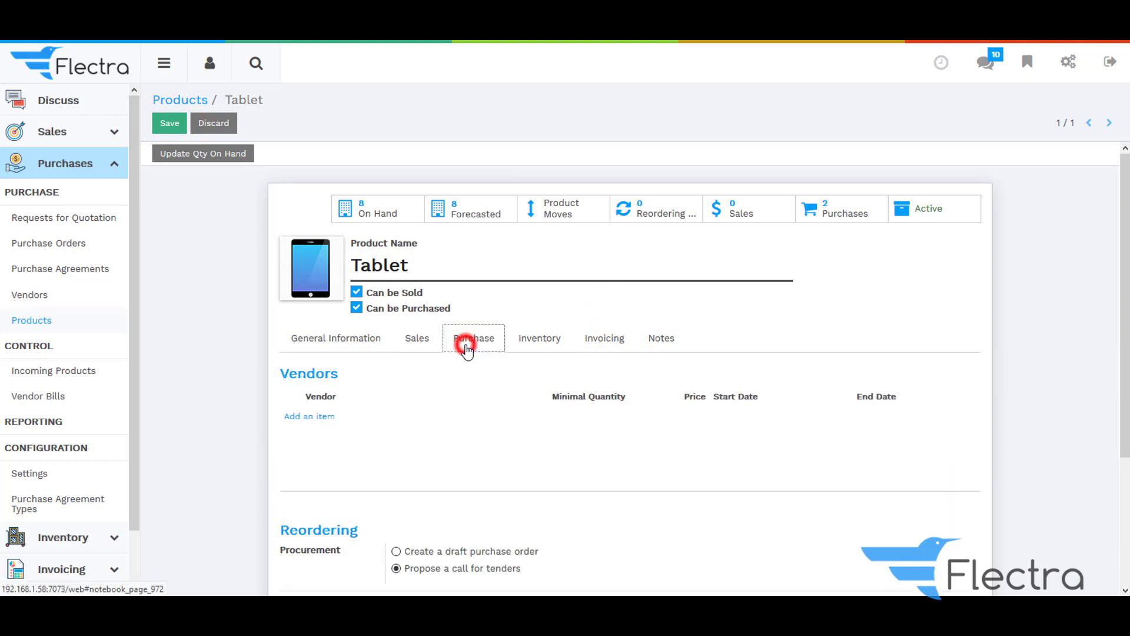
click(415, 340)
click(323, 346)
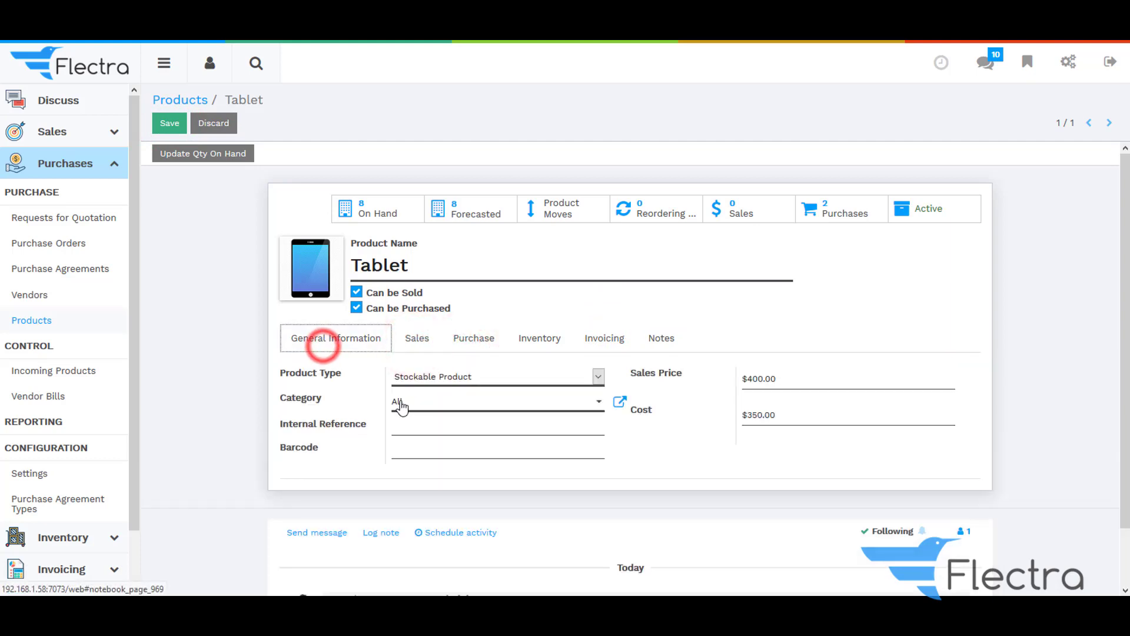
click(435, 377)
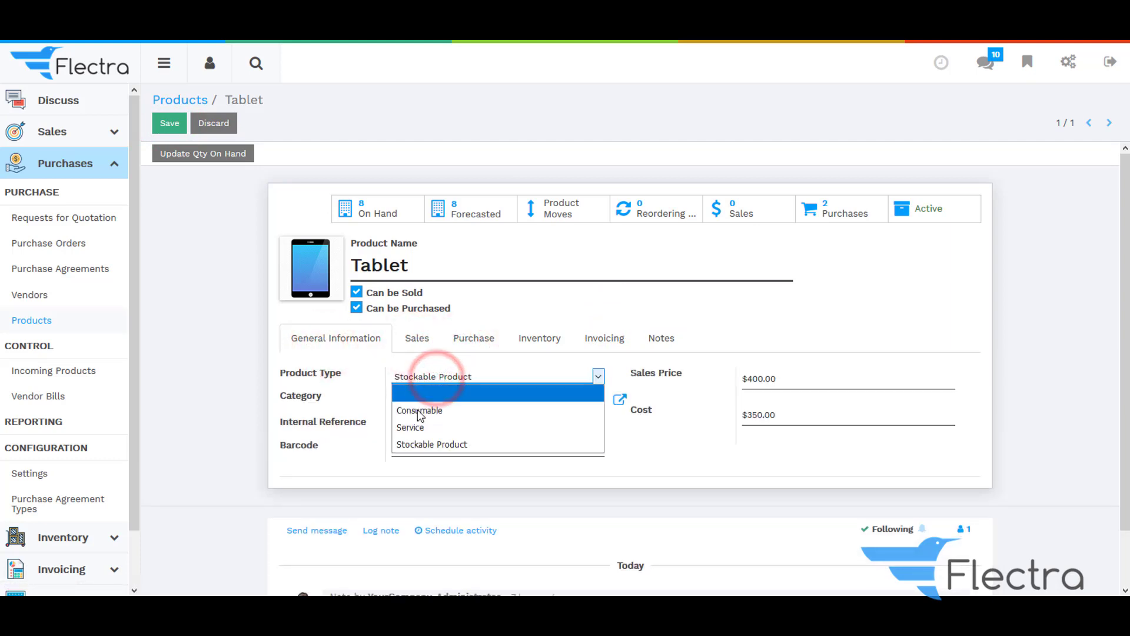
click(416, 443)
click(181, 100)
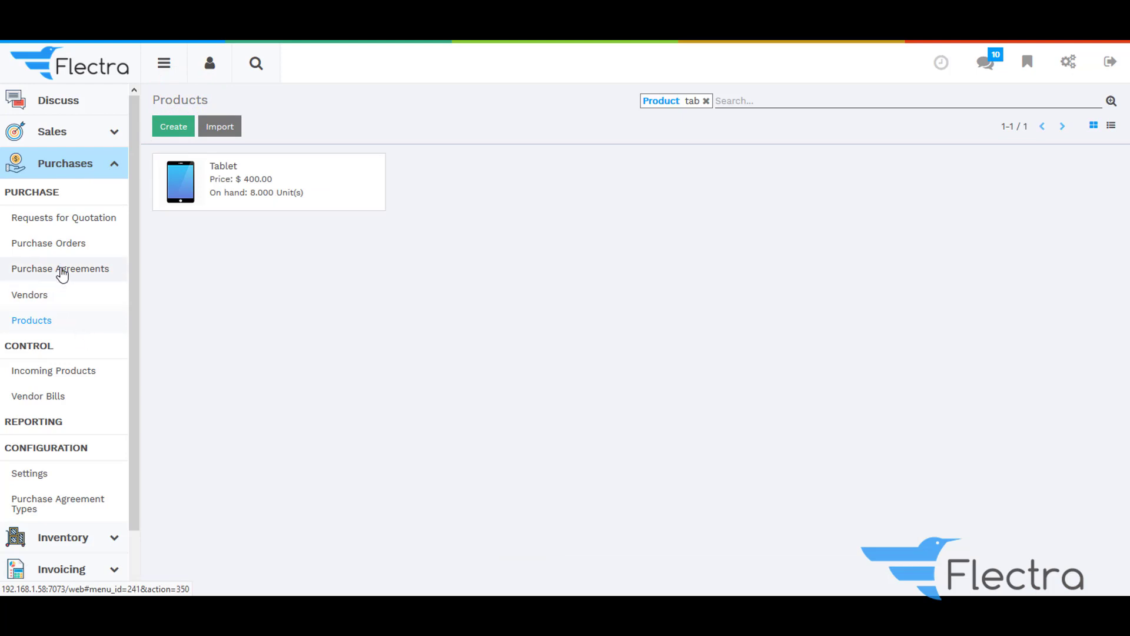
- Open the Purchase Tender agreement type, review its multiple-RFQ options, and save it
click(62, 271)
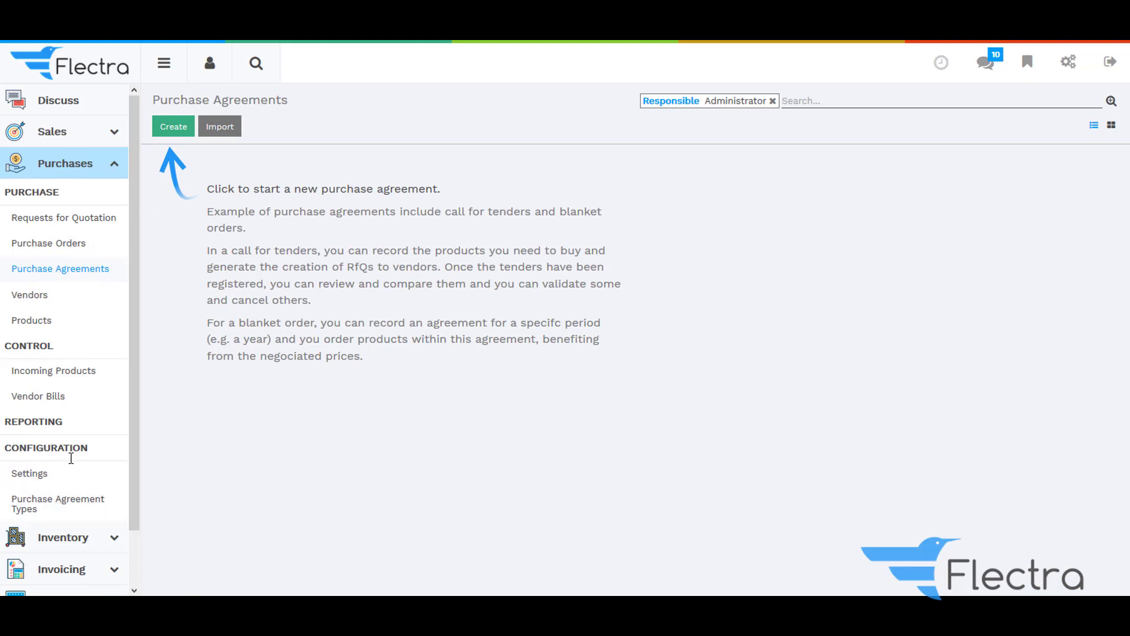
click(50, 502)
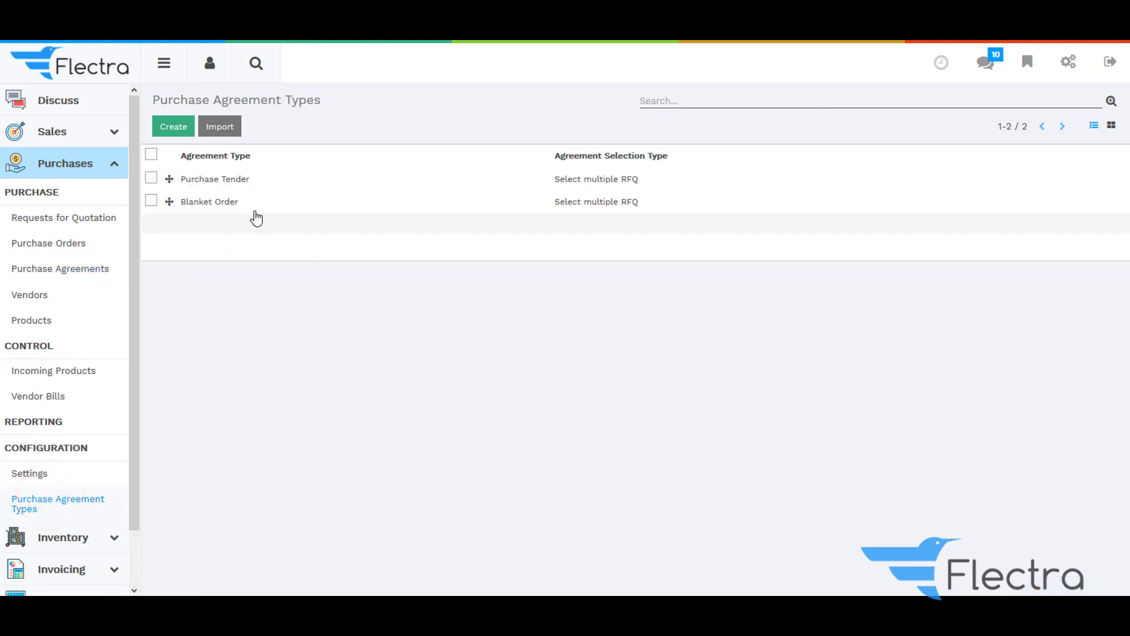
click(222, 180)
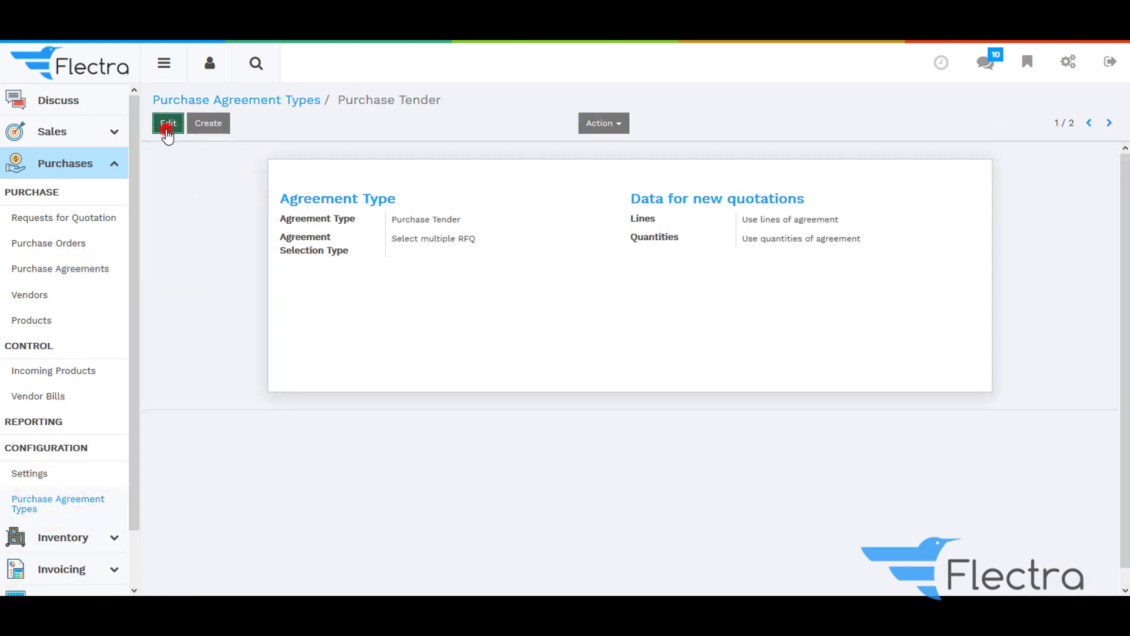
click(168, 126)
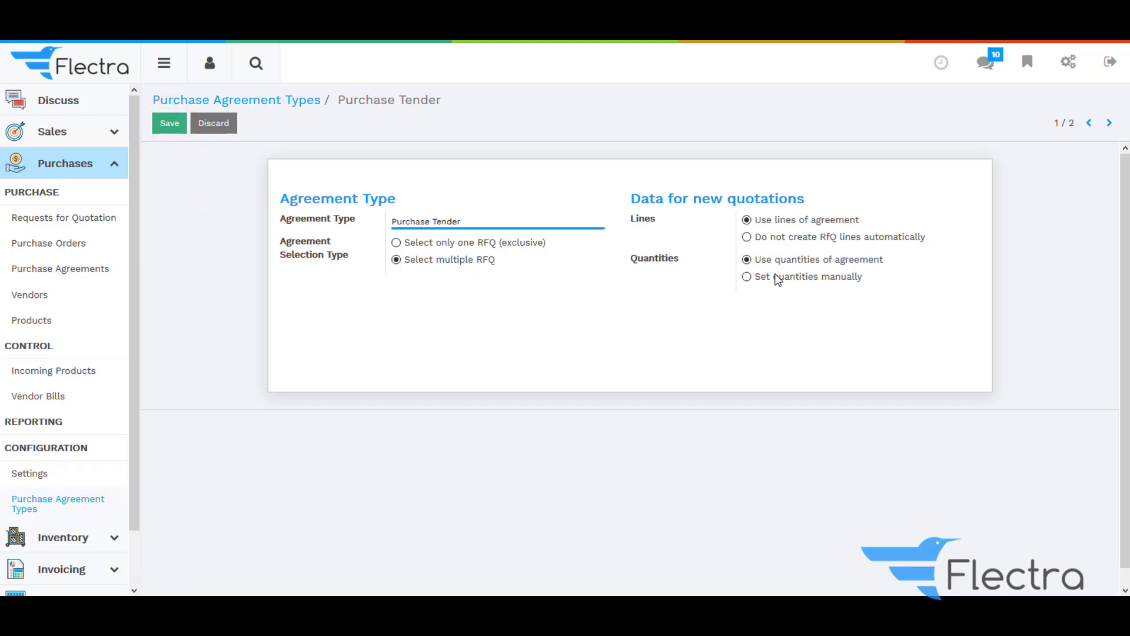
click(168, 123)
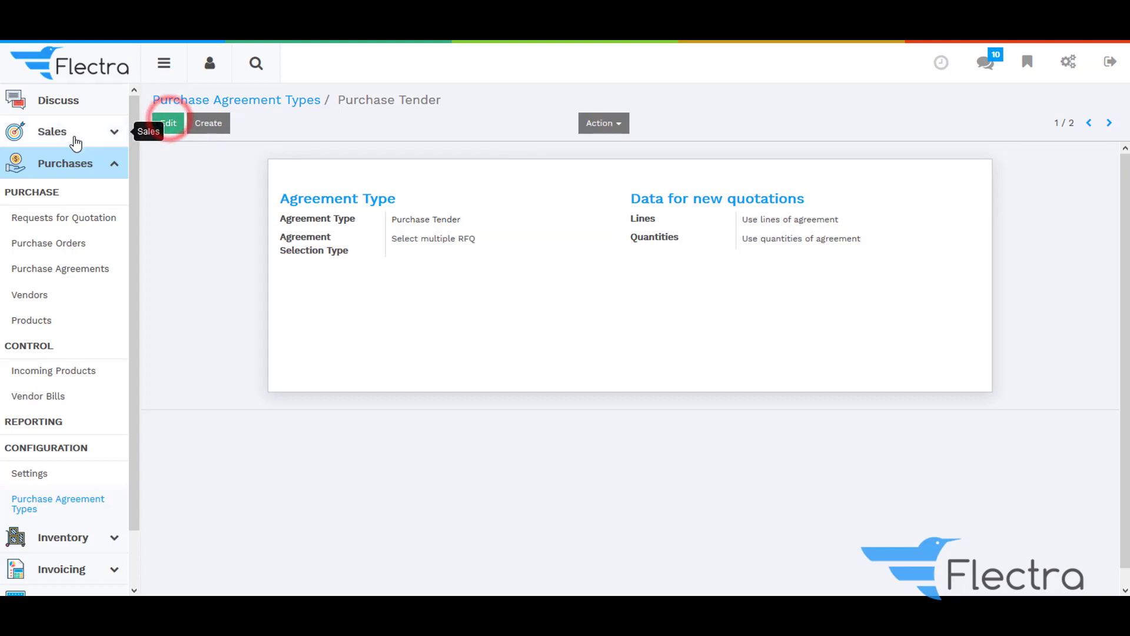
click(27, 324)
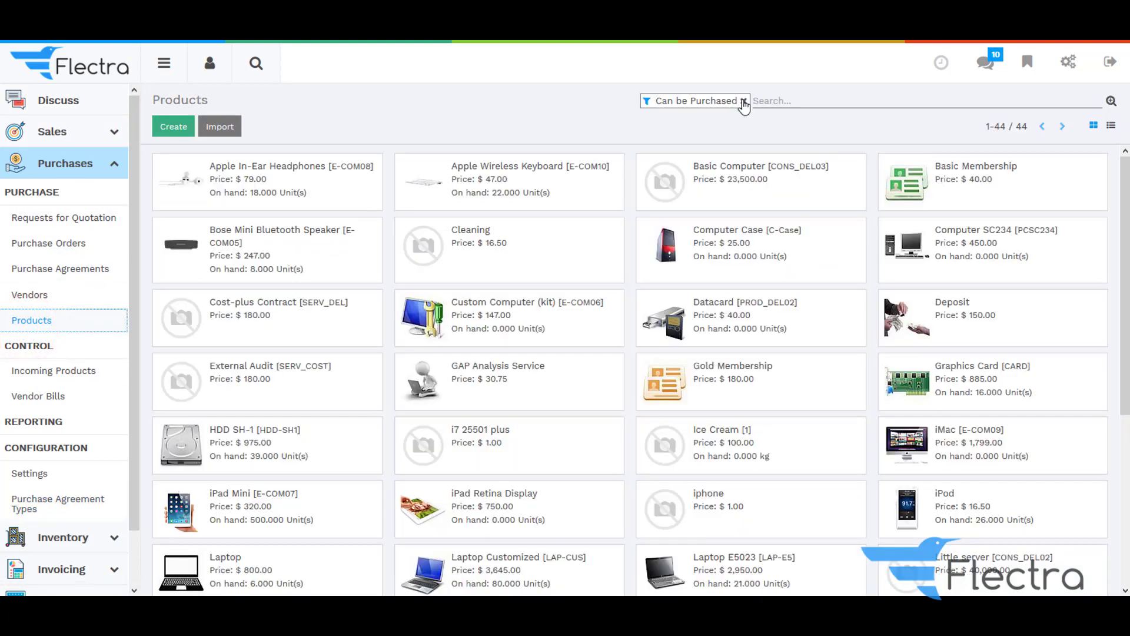
- Search for 'ta', review the Tablet product's Purchase tab, and save it
click(743, 101)
text(ta)
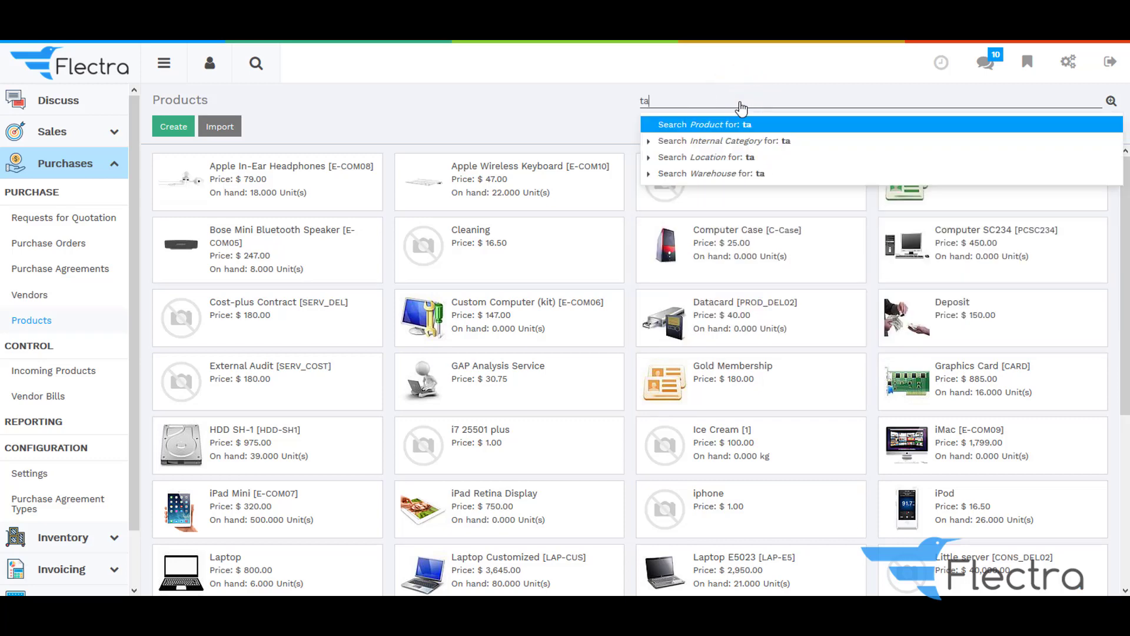
key(Return)
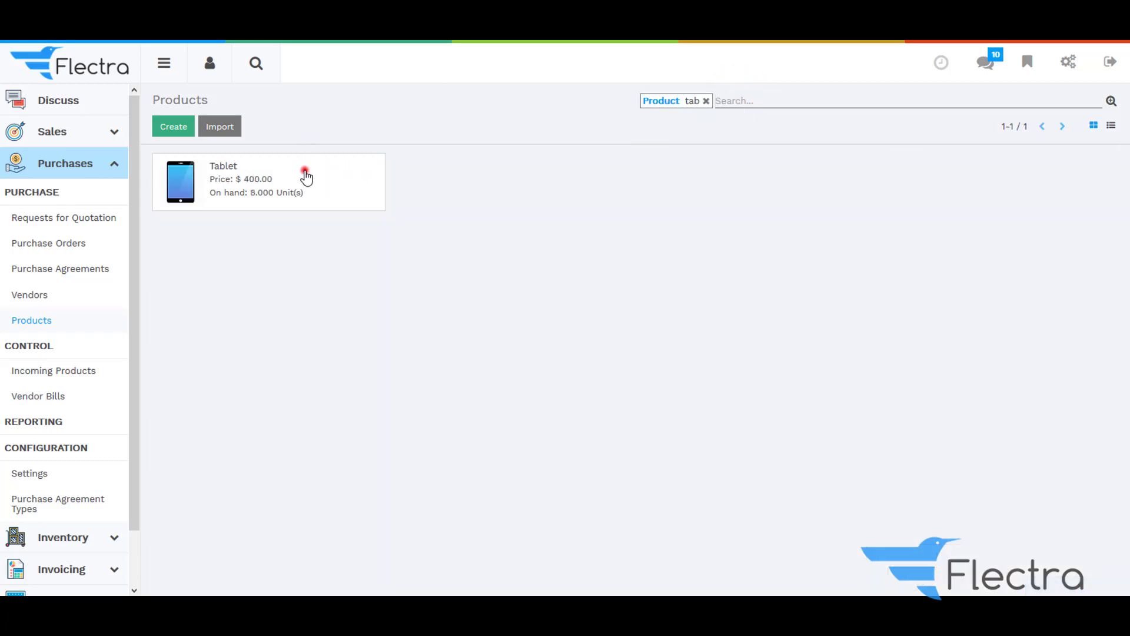
click(306, 175)
click(171, 124)
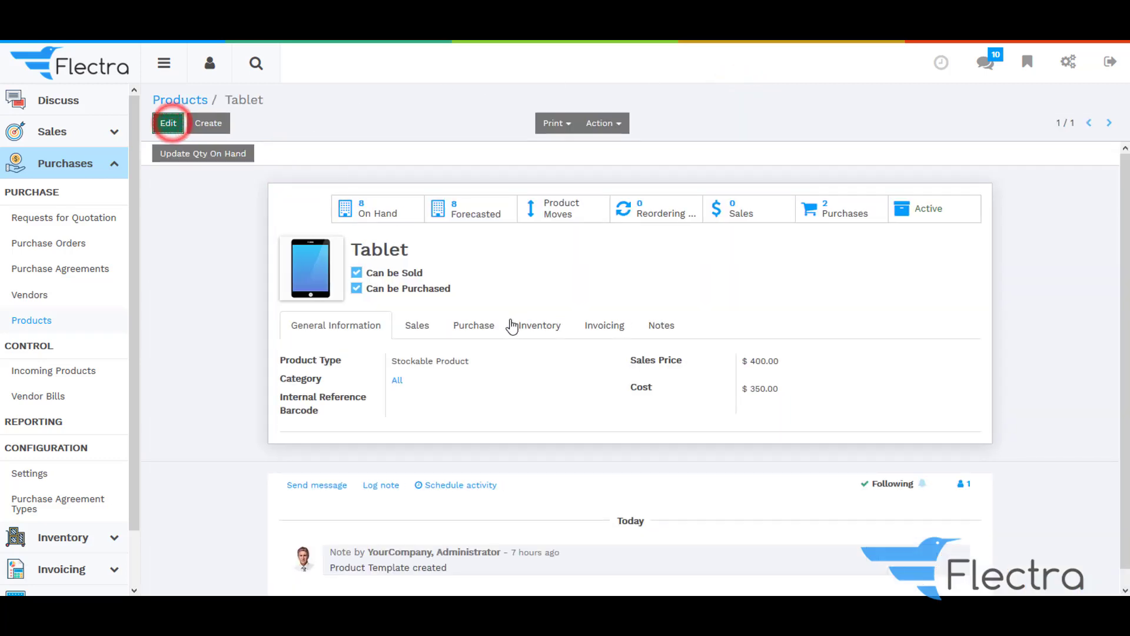
click(472, 325)
scroll(415, 393, down, 3)
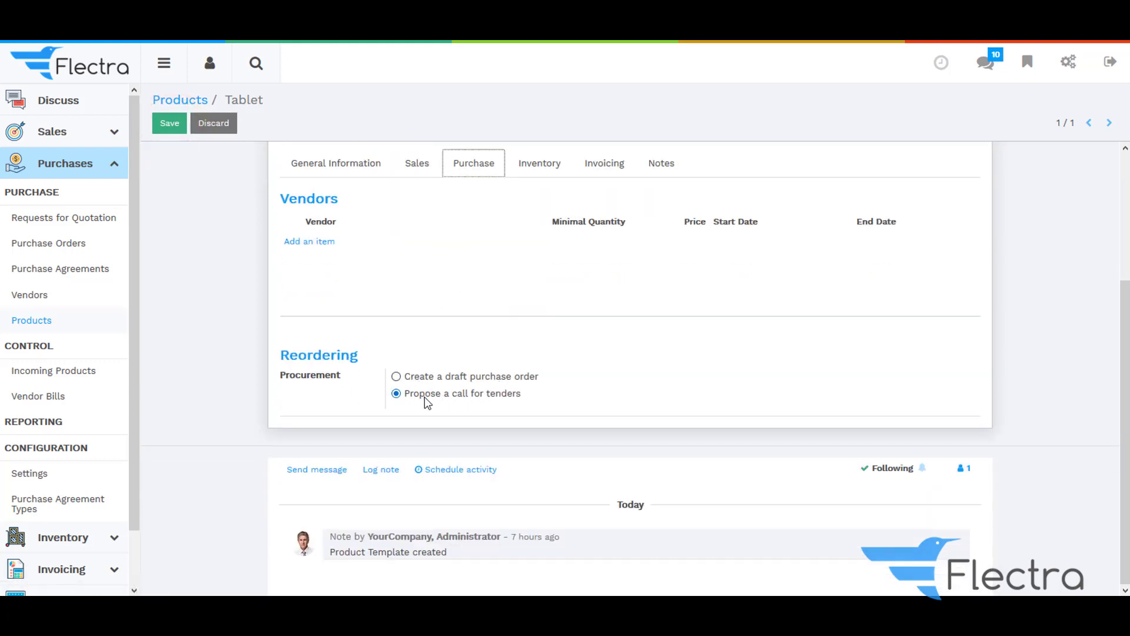
scroll(518, 400, up, 3)
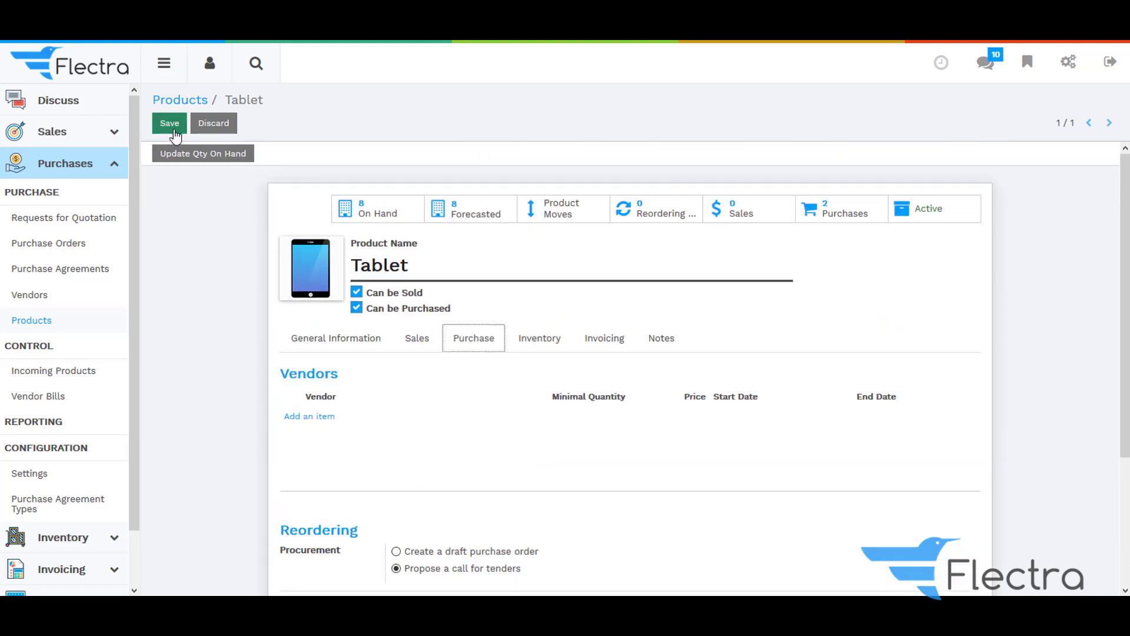
click(170, 124)
click(180, 99)
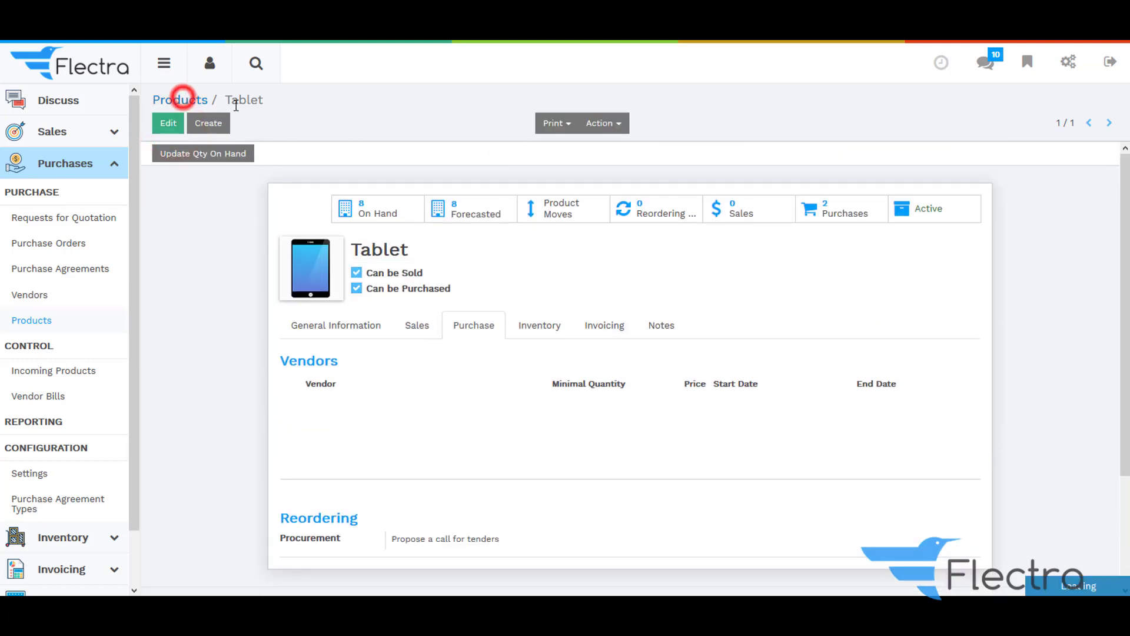
- Set the Mobile product's reordering option to 'Propose a call for tenders'
click(706, 102)
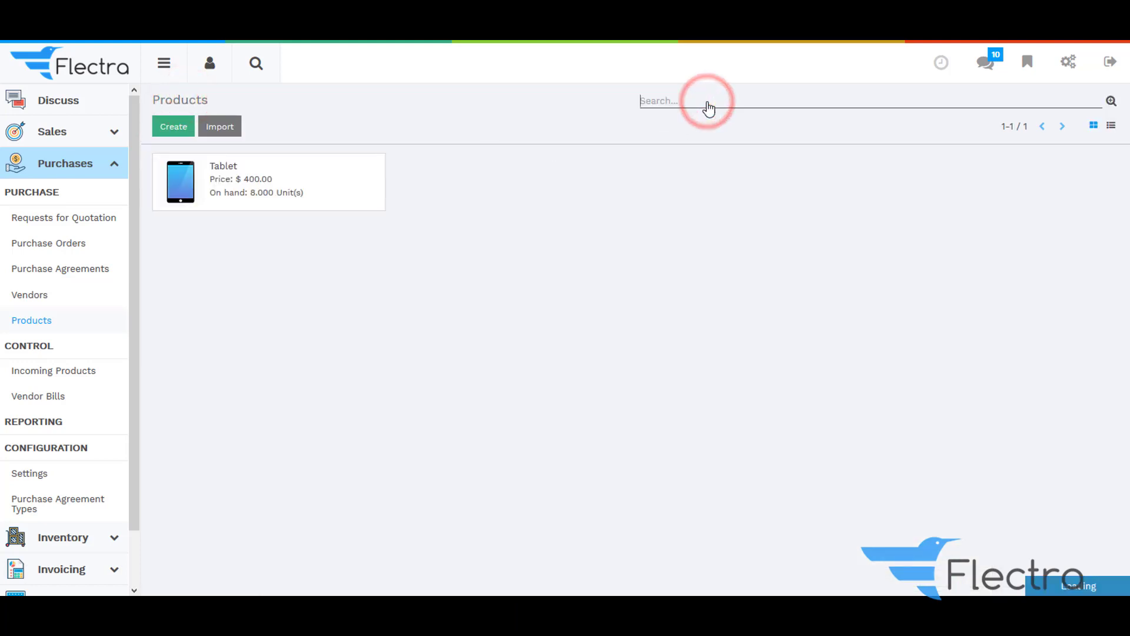
text(mo)
key(Return)
click(318, 177)
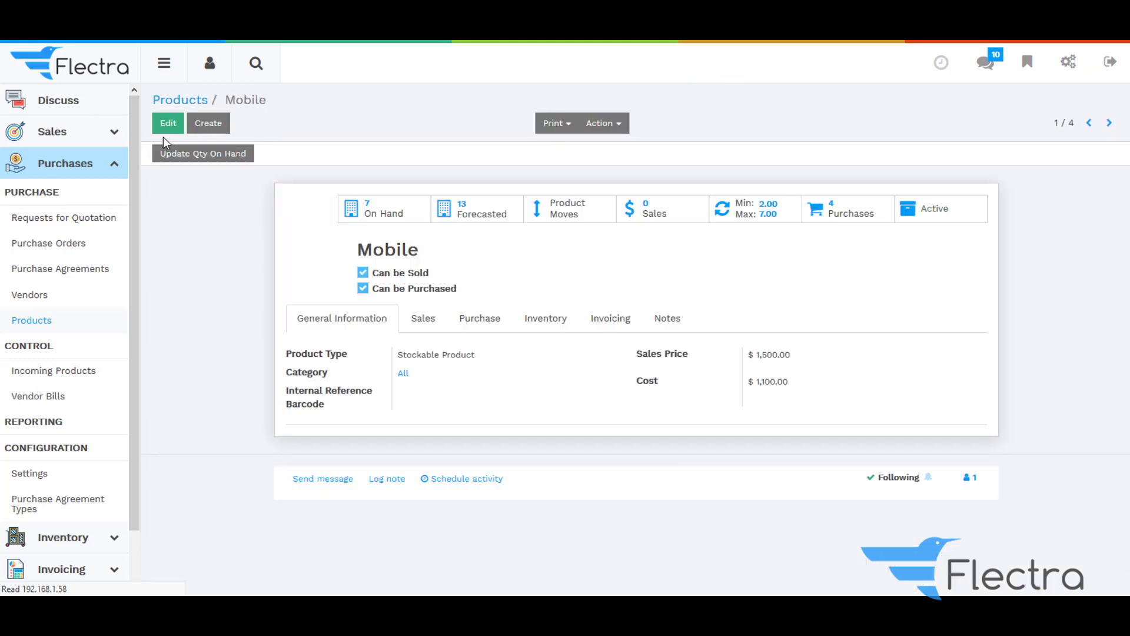
click(164, 126)
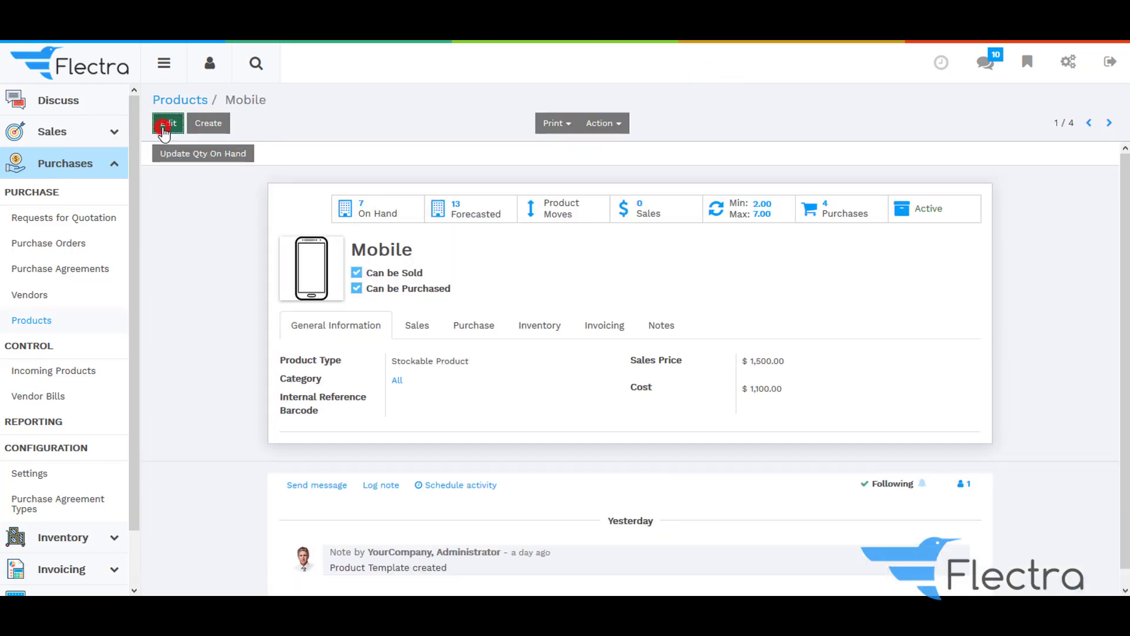
click(463, 337)
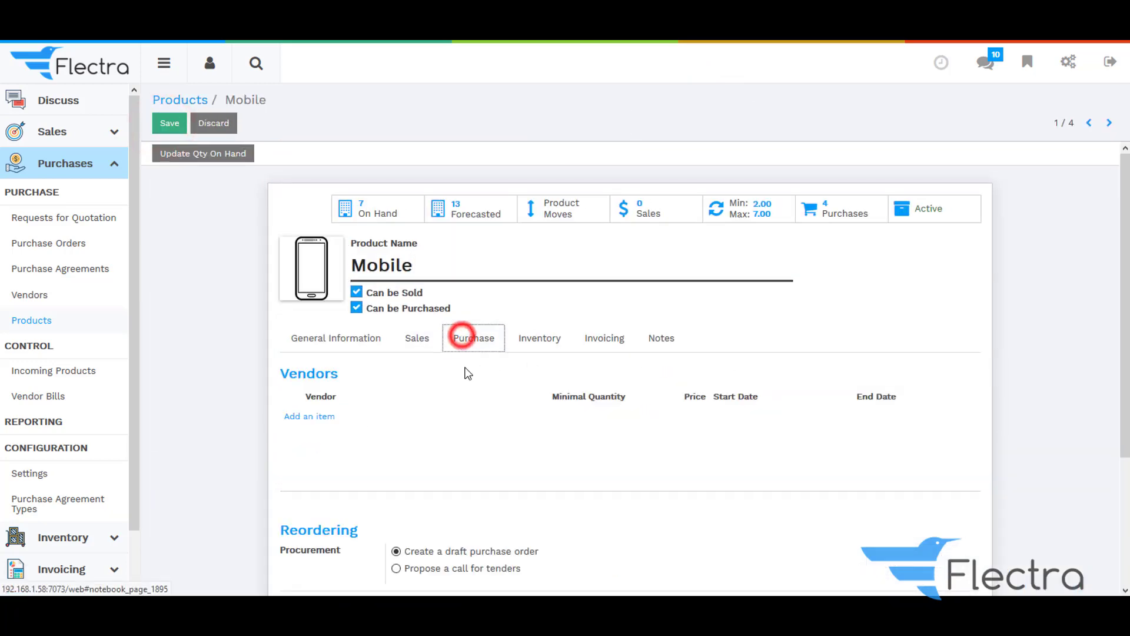
scroll(429, 504, down, 2)
click(404, 495)
click(179, 100)
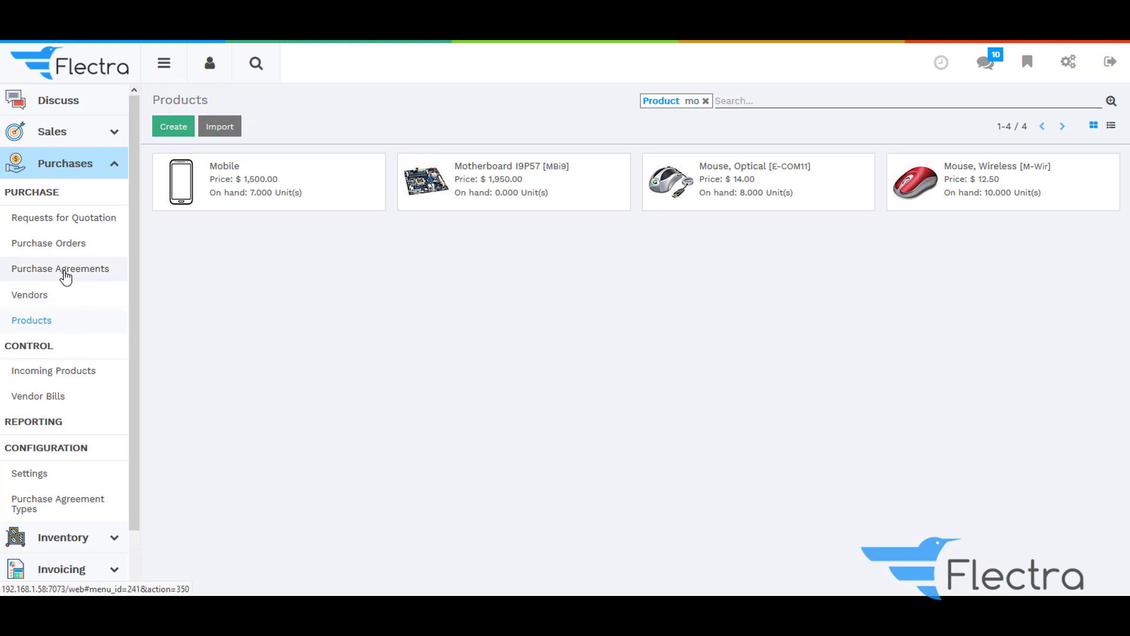
click(65, 272)
- Start a new purchase agreement with a Mobile line of quantity 15
click(173, 129)
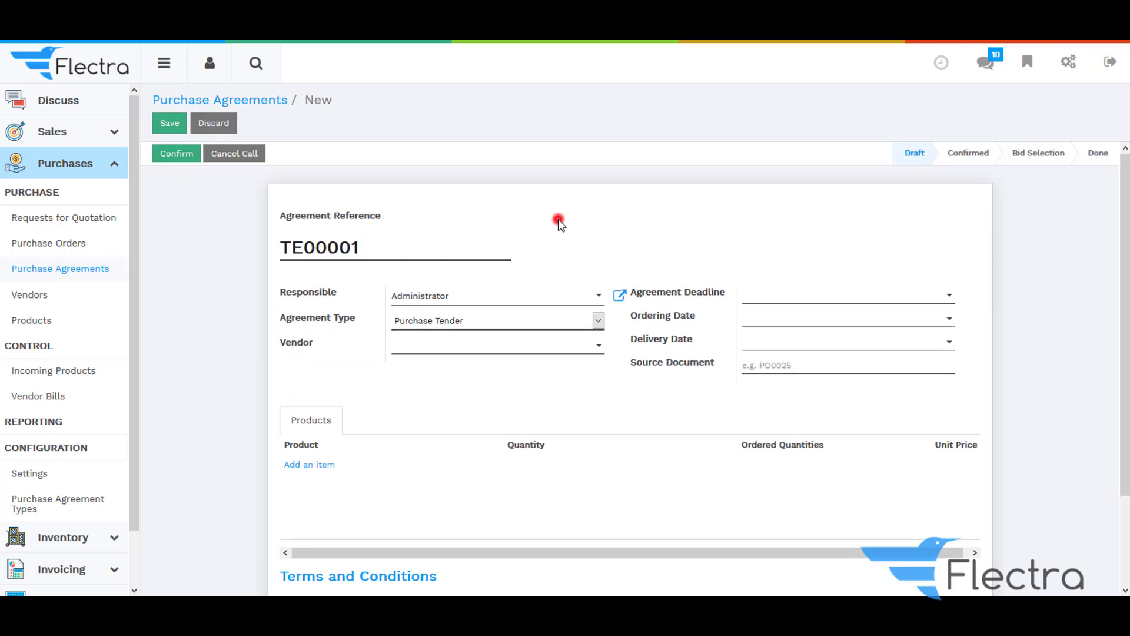
click(296, 465)
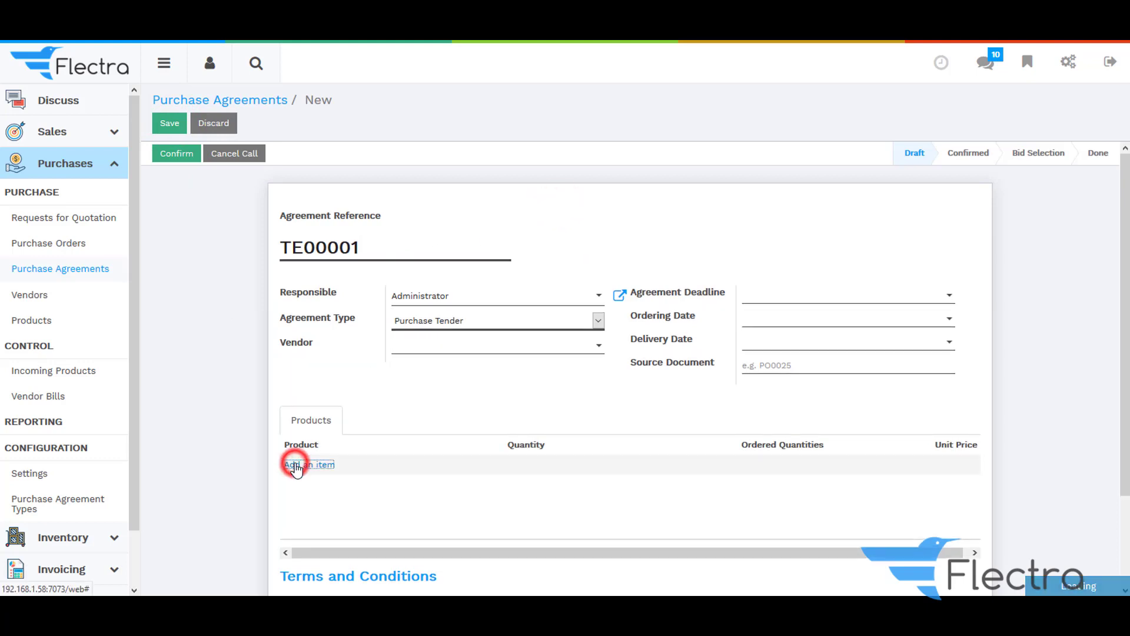
click(303, 466)
text(mo)
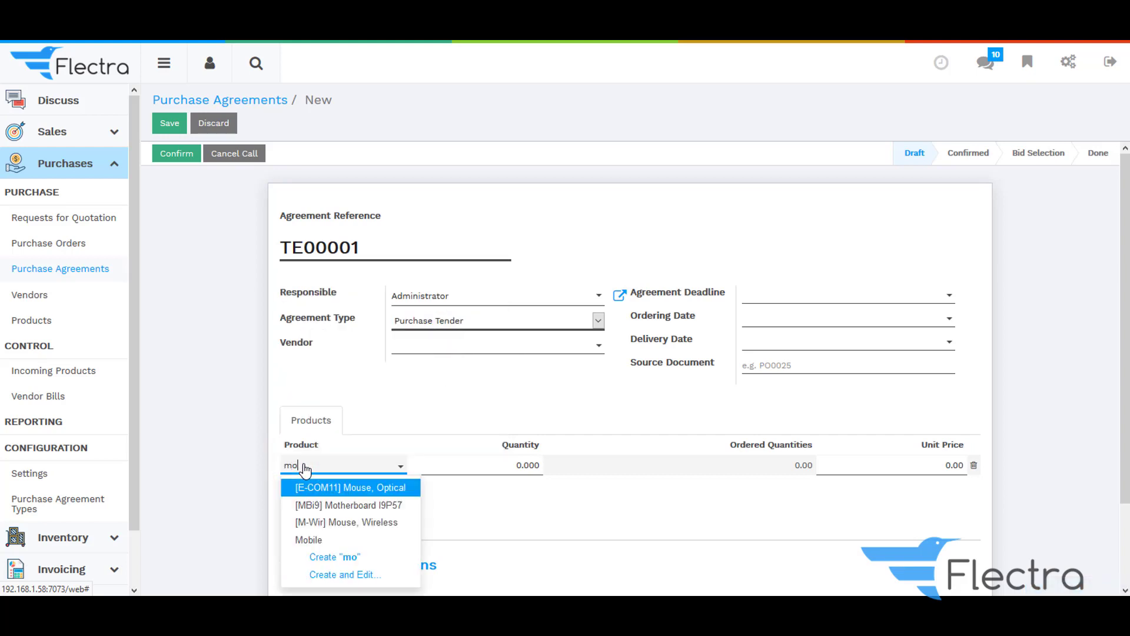
click(313, 538)
click(511, 465)
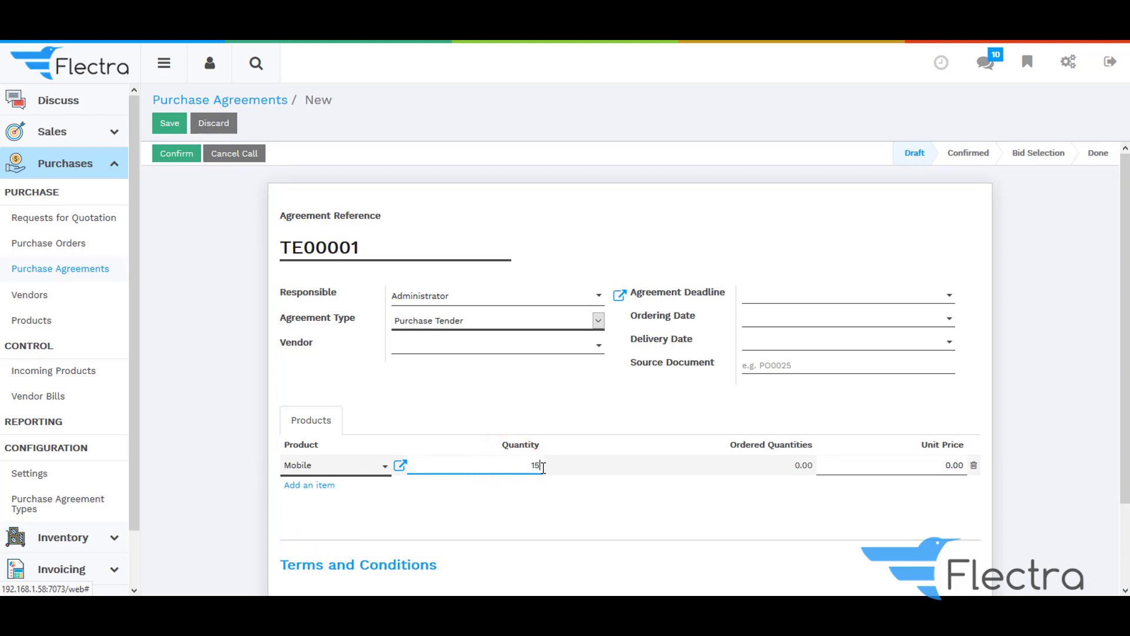
click(577, 407)
- Add a Tablet line of quantity 25, then save and confirm tender TE00001
click(306, 489)
click(288, 486)
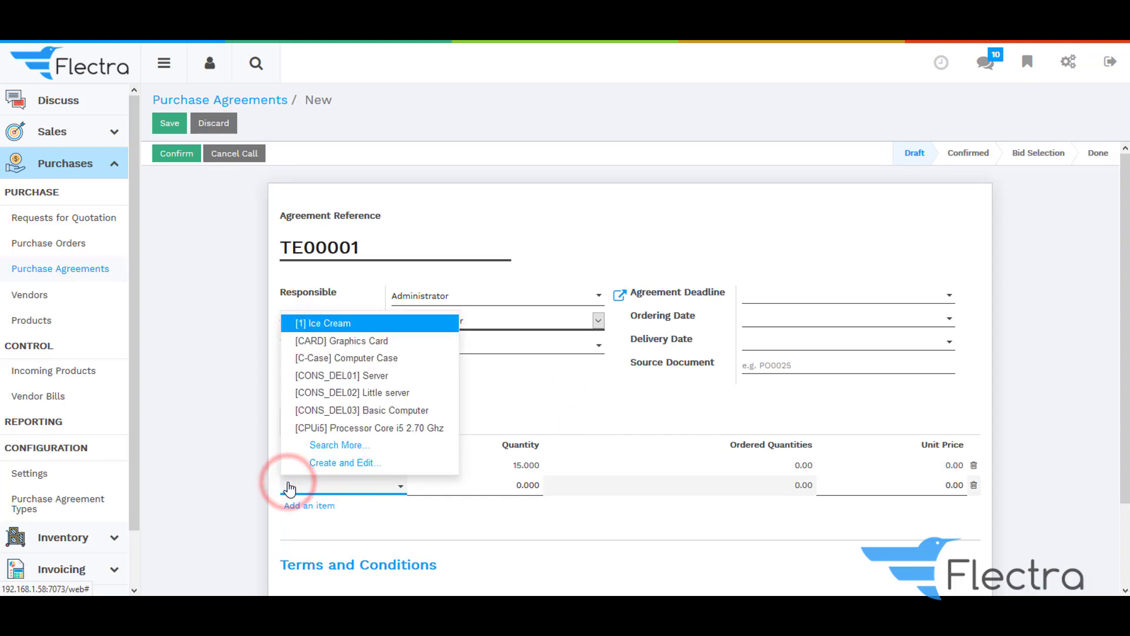
text(tan)
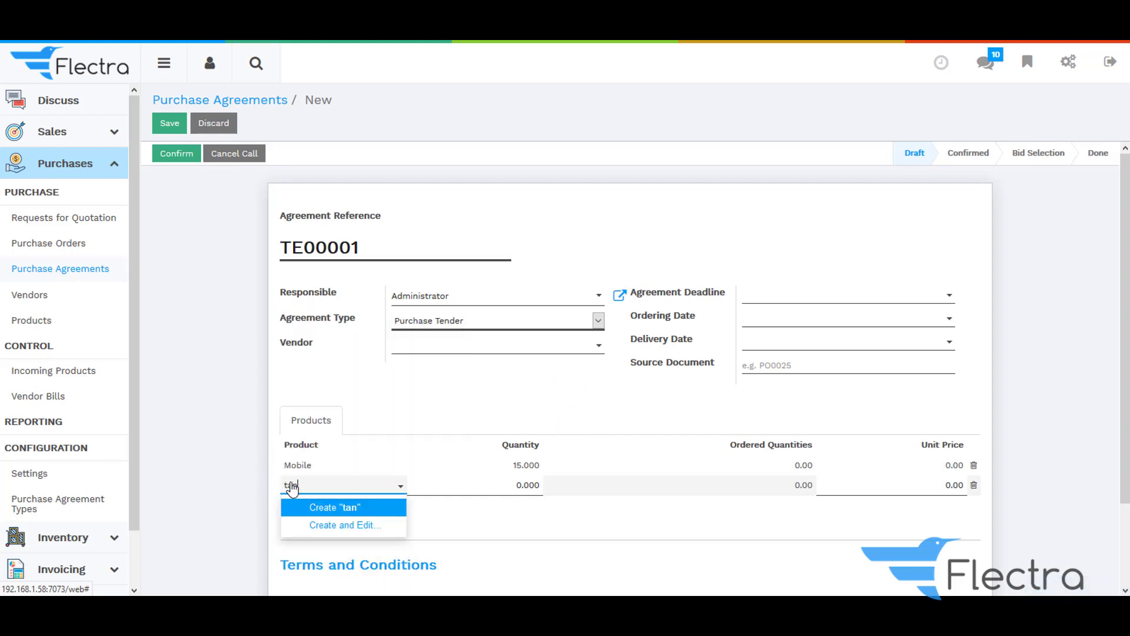
key(BackSpace)
click(304, 519)
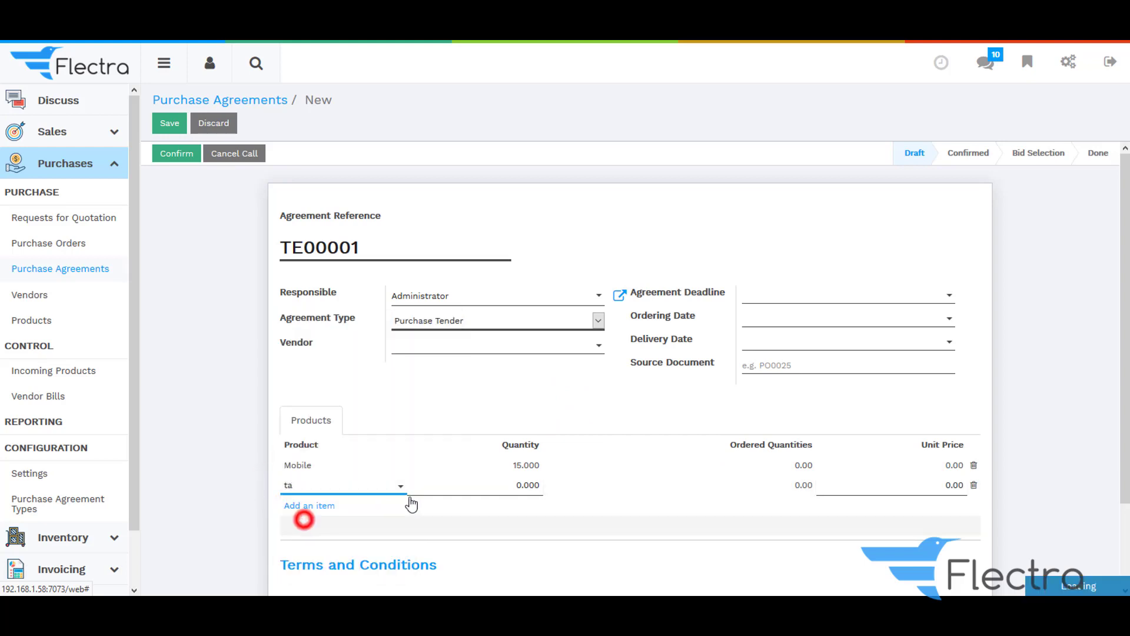
click(504, 491)
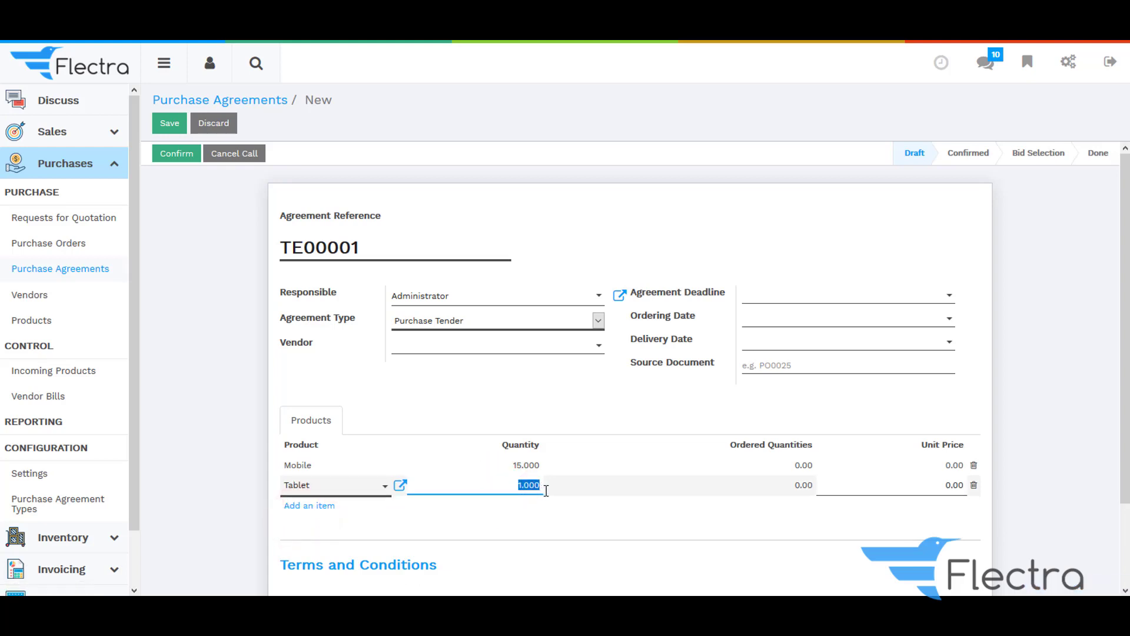
click(505, 416)
click(170, 135)
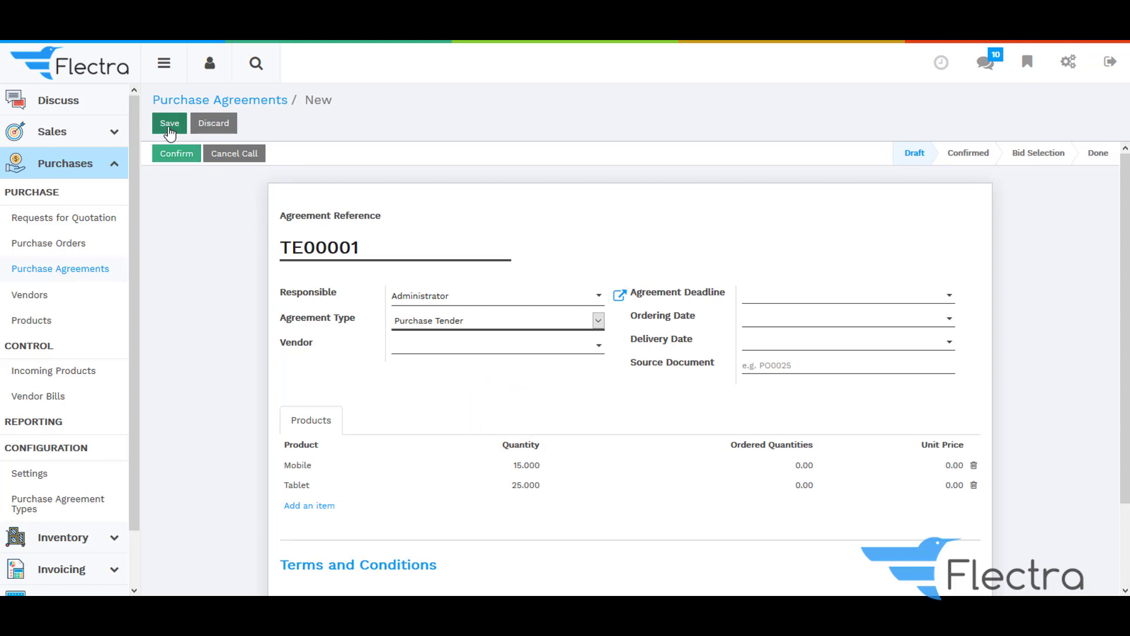
click(177, 157)
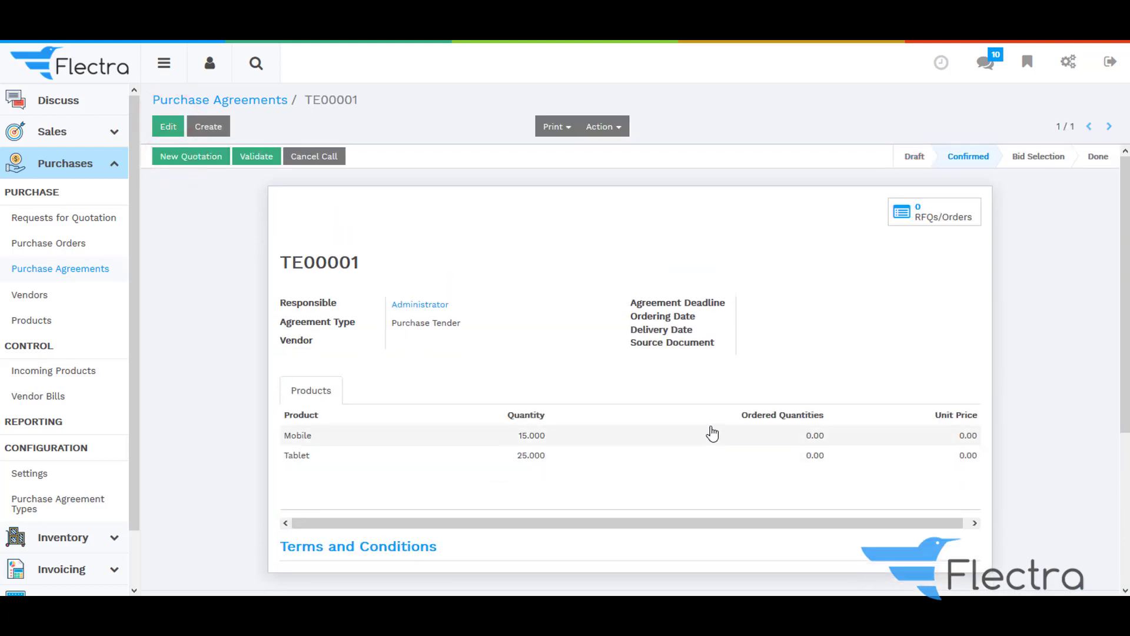
- Create and save a quotation request from TE00001 for vendor Lenovo
click(179, 161)
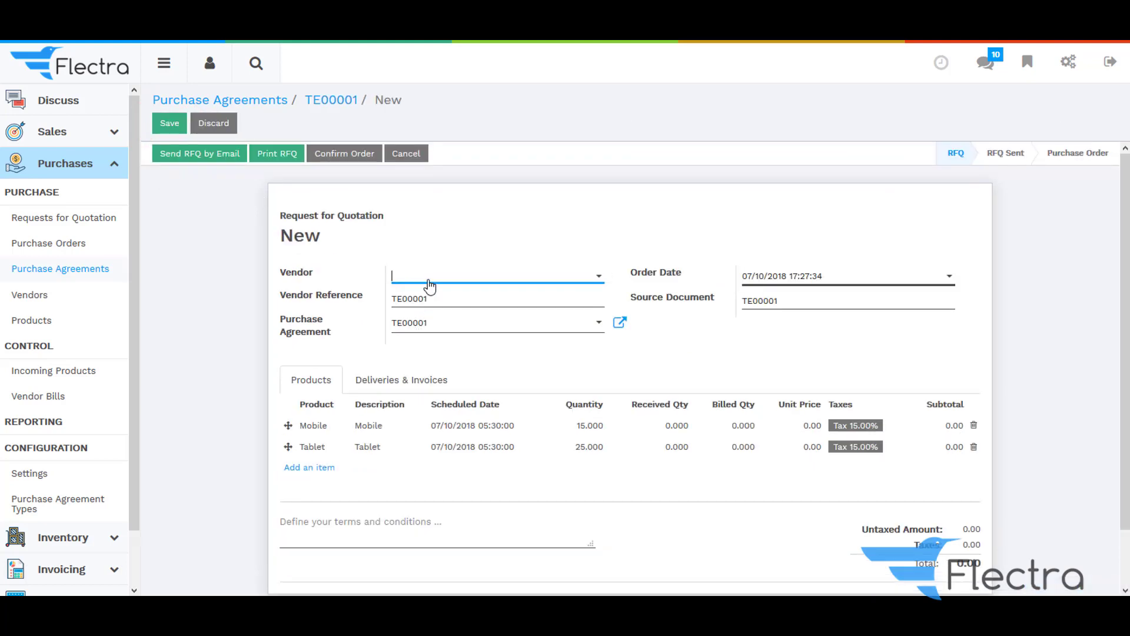
text(len)
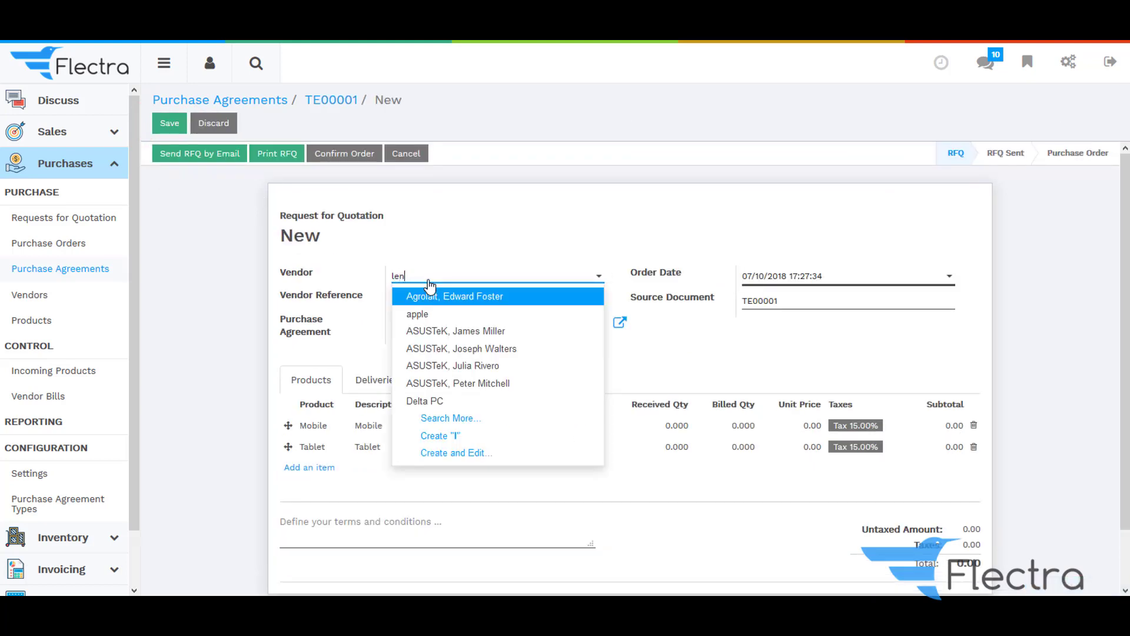
click(426, 293)
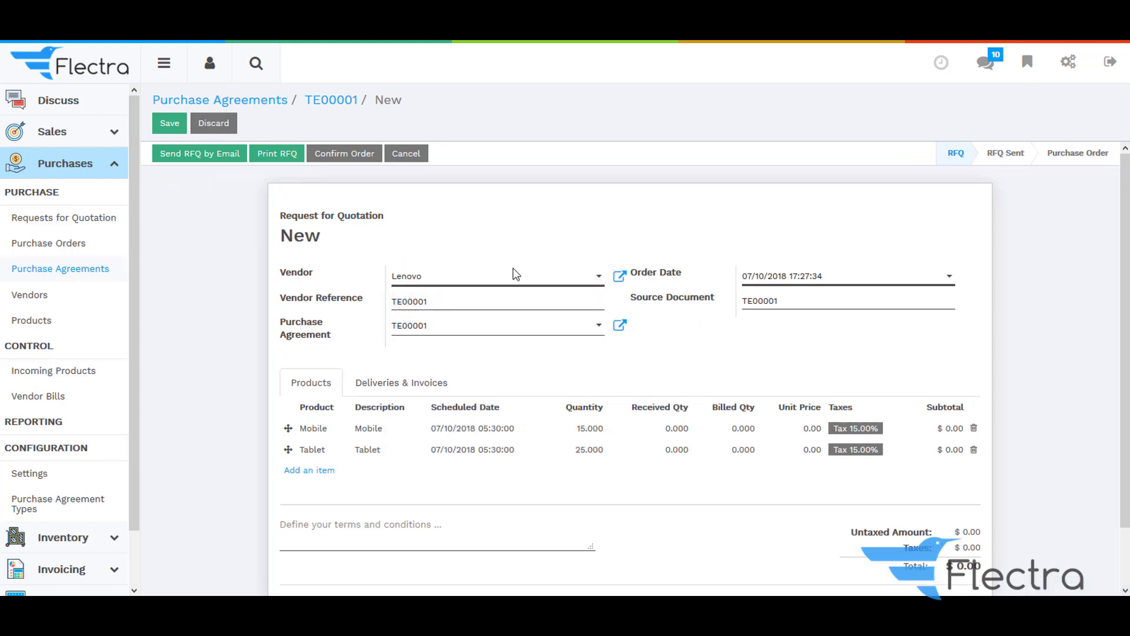
click(169, 122)
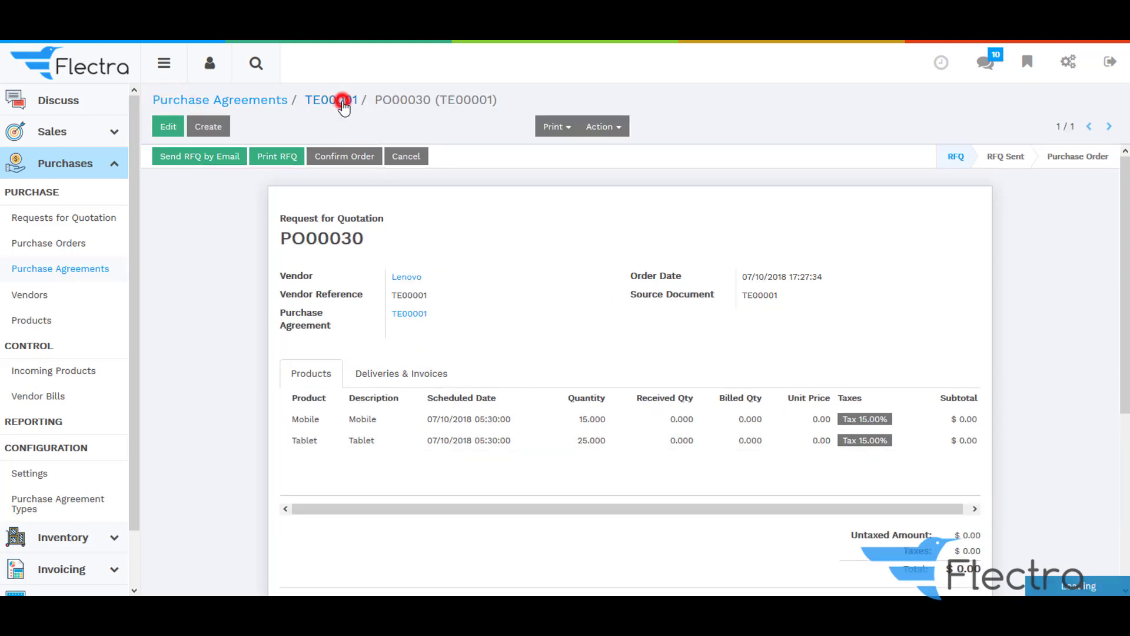
click(343, 102)
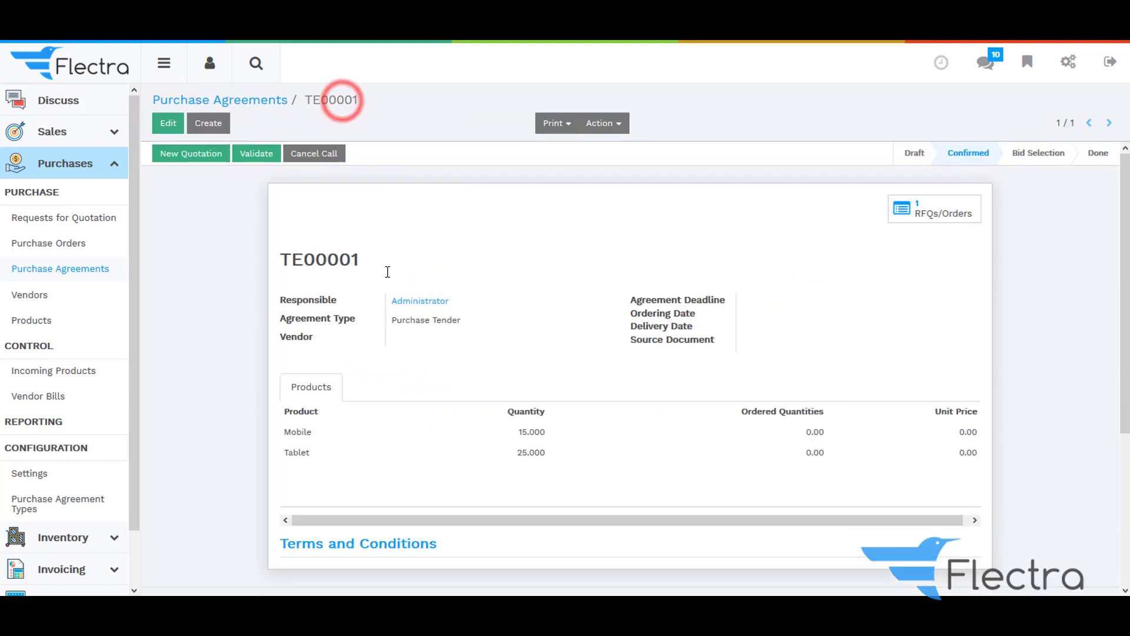
- Create a quotation request for vendor apple, confirm and save it
click(201, 155)
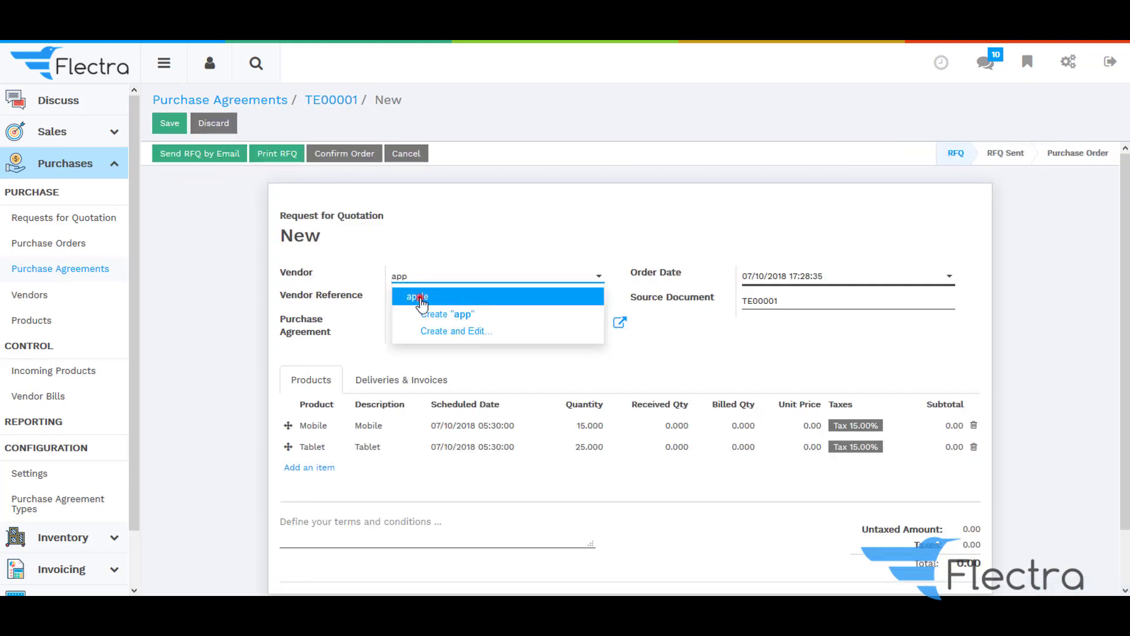
click(420, 298)
click(525, 368)
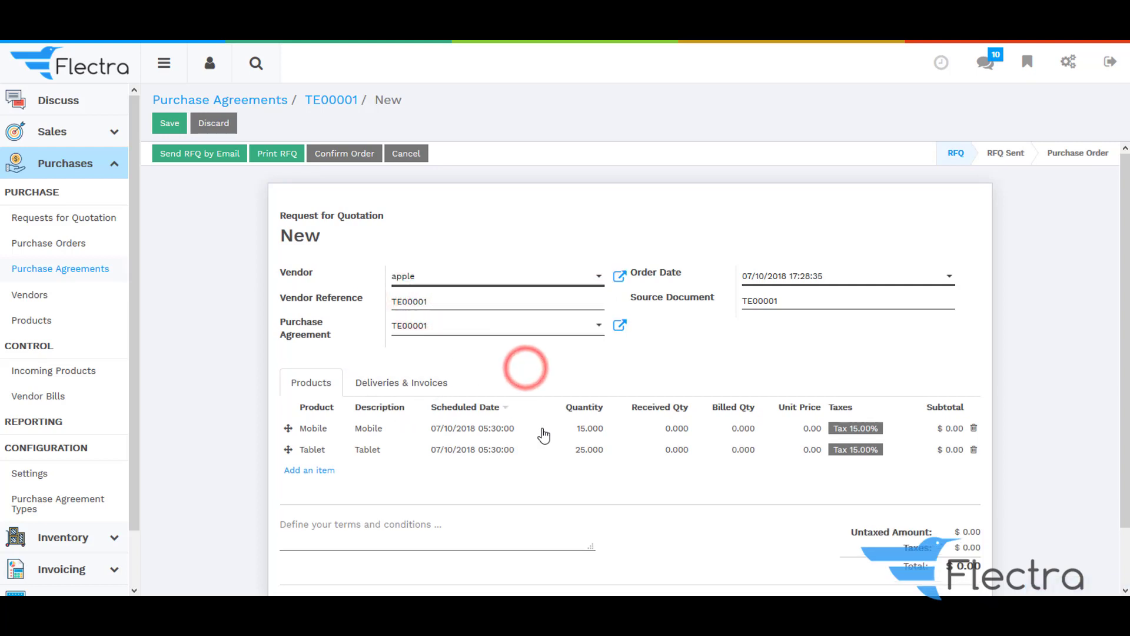
click(344, 155)
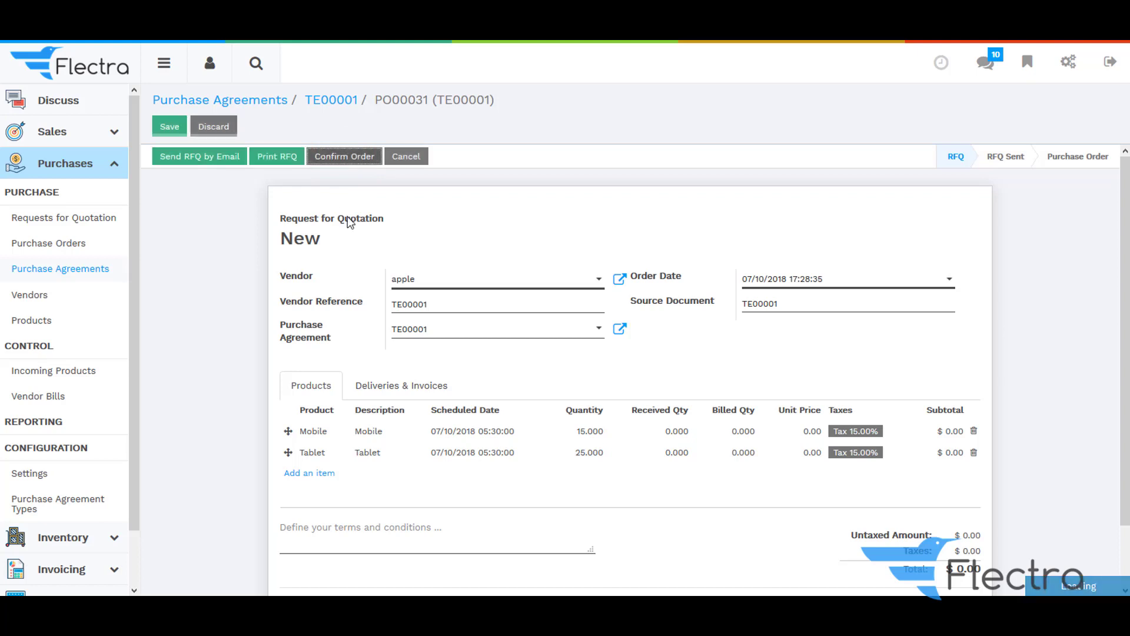
click(177, 127)
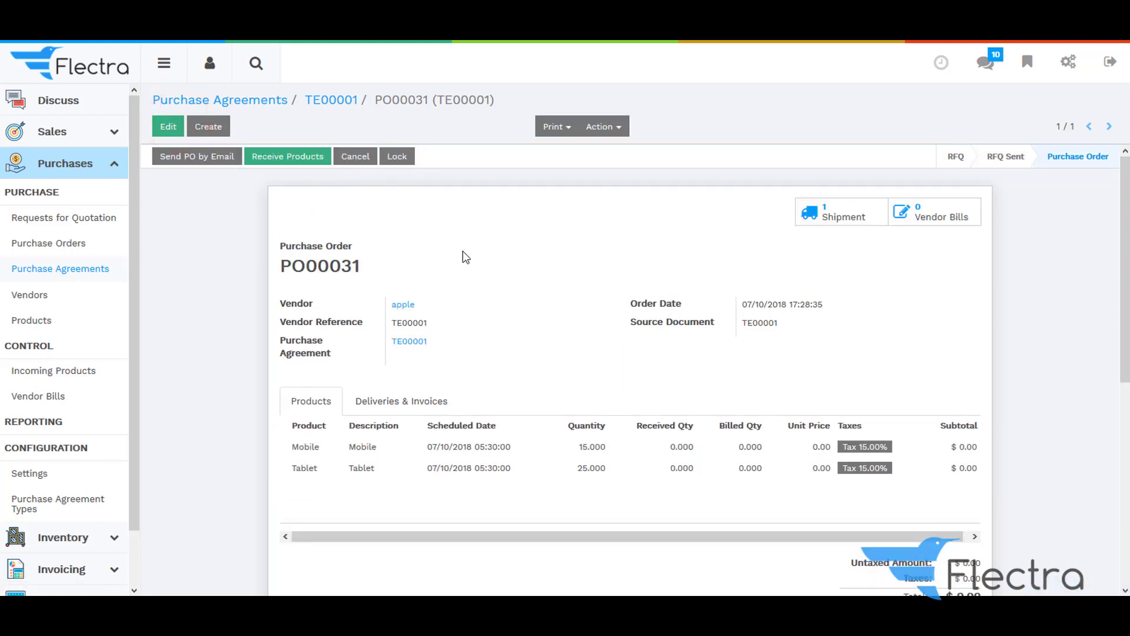
key(alt+Left)
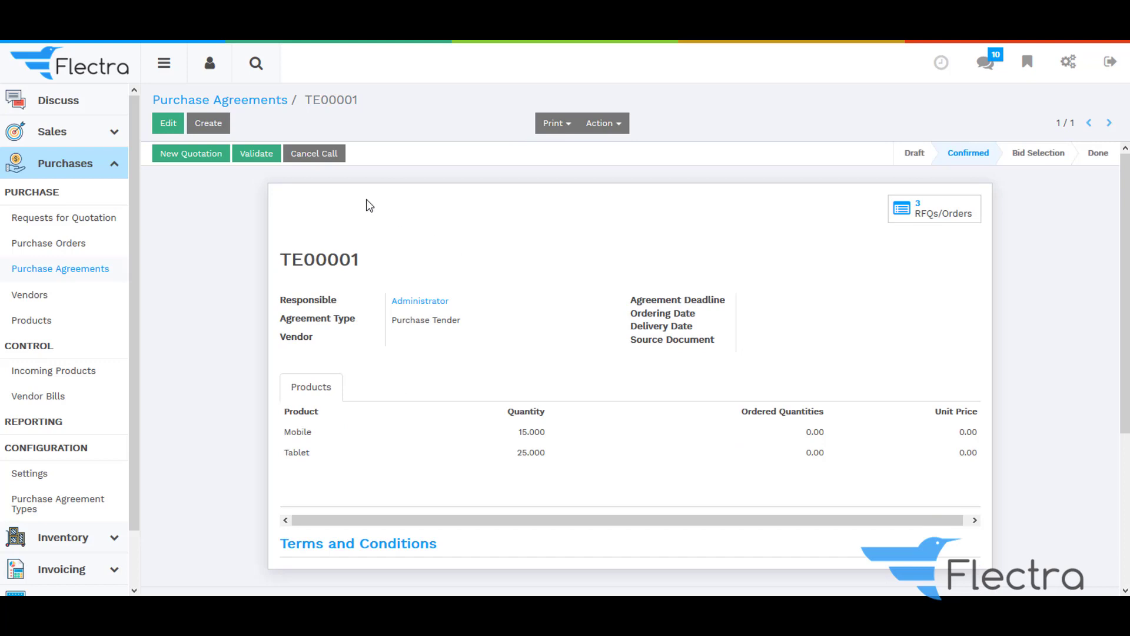
- Create and save a Supplier quotation request, then list the tender's quotation requests
click(179, 154)
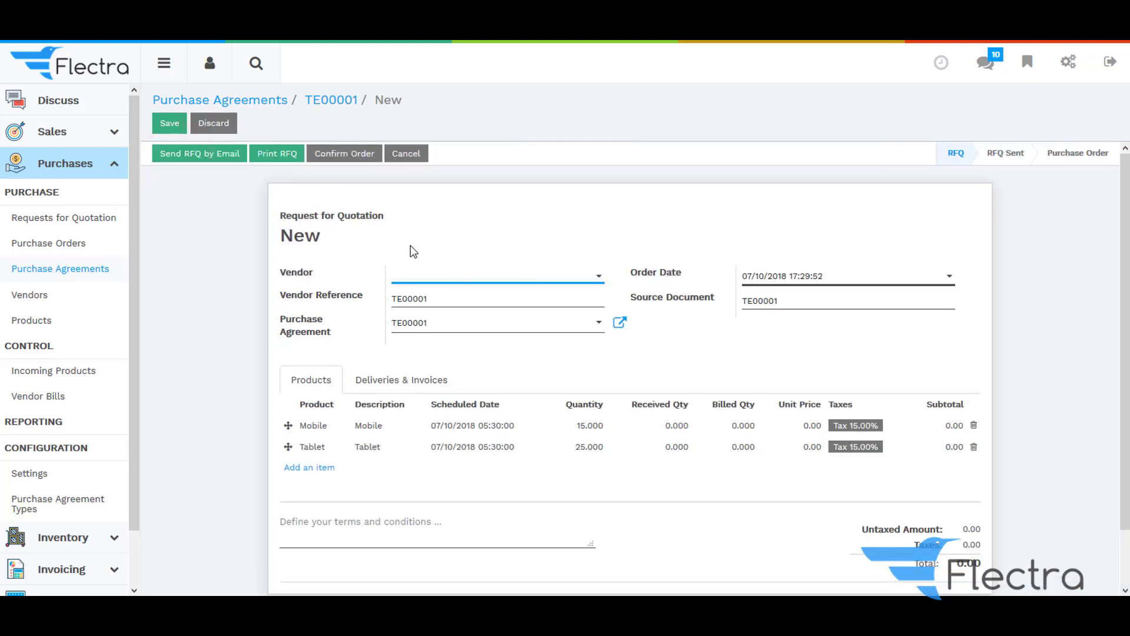
text(supp)
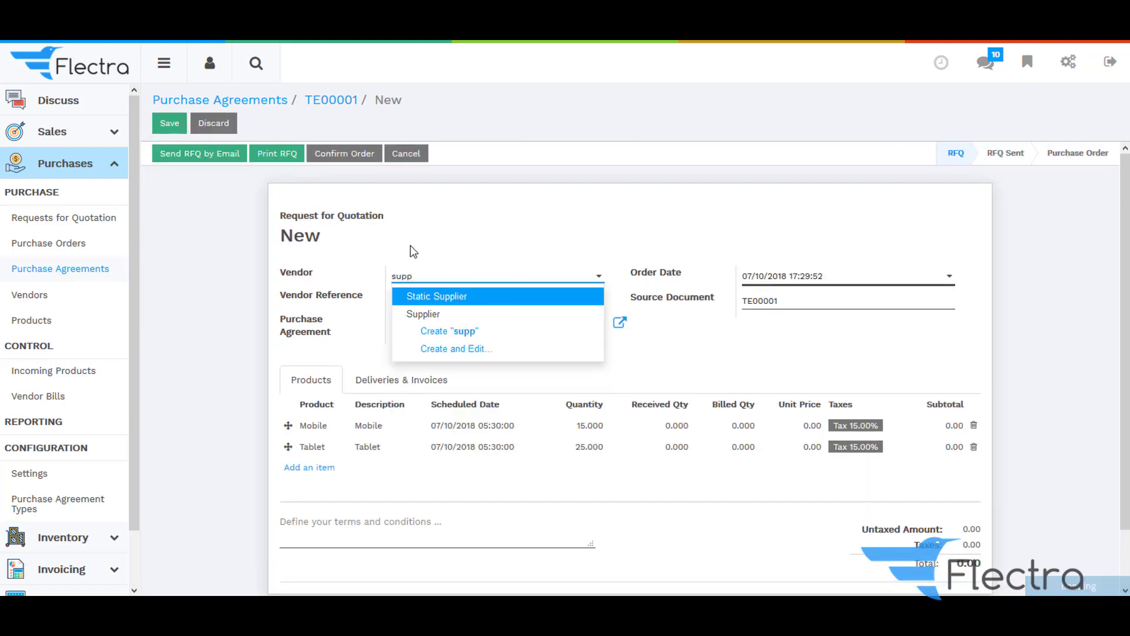
click(421, 312)
click(451, 226)
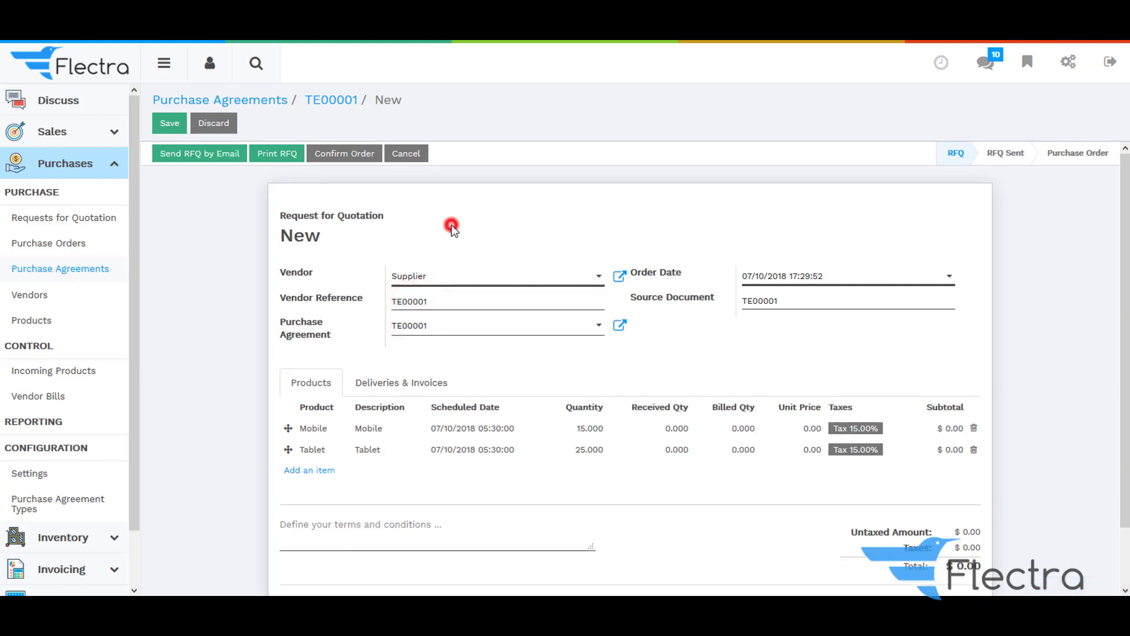
click(170, 123)
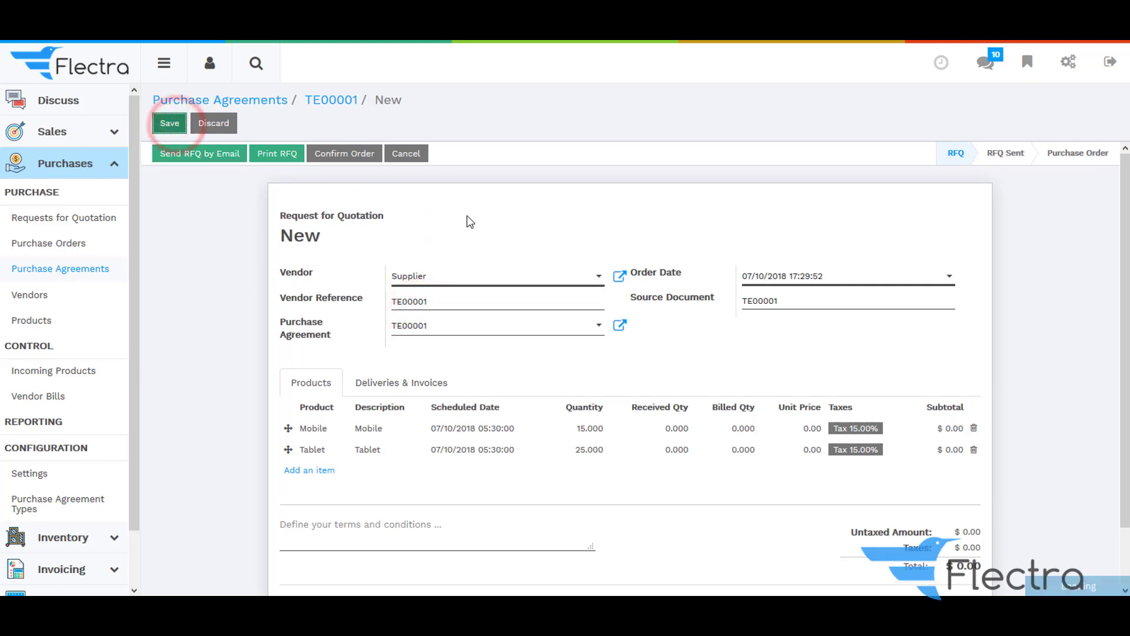
click(349, 106)
click(922, 211)
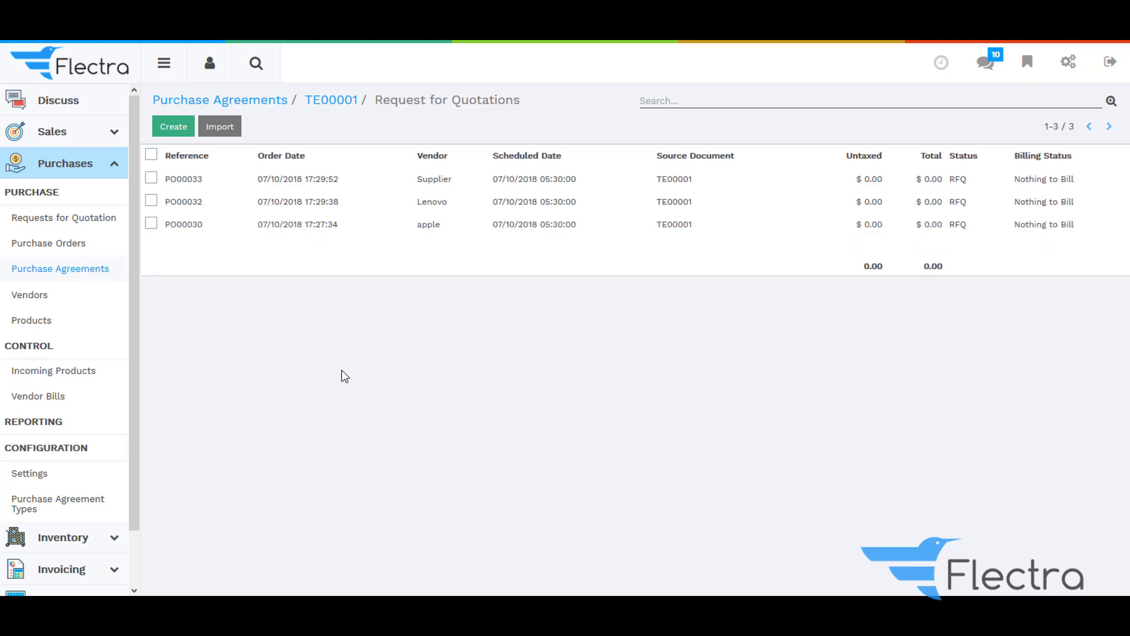
- Price Supplier's quotation PO00033 at 1,400 per Mobile and 800 per Tablet and save it
click(476, 182)
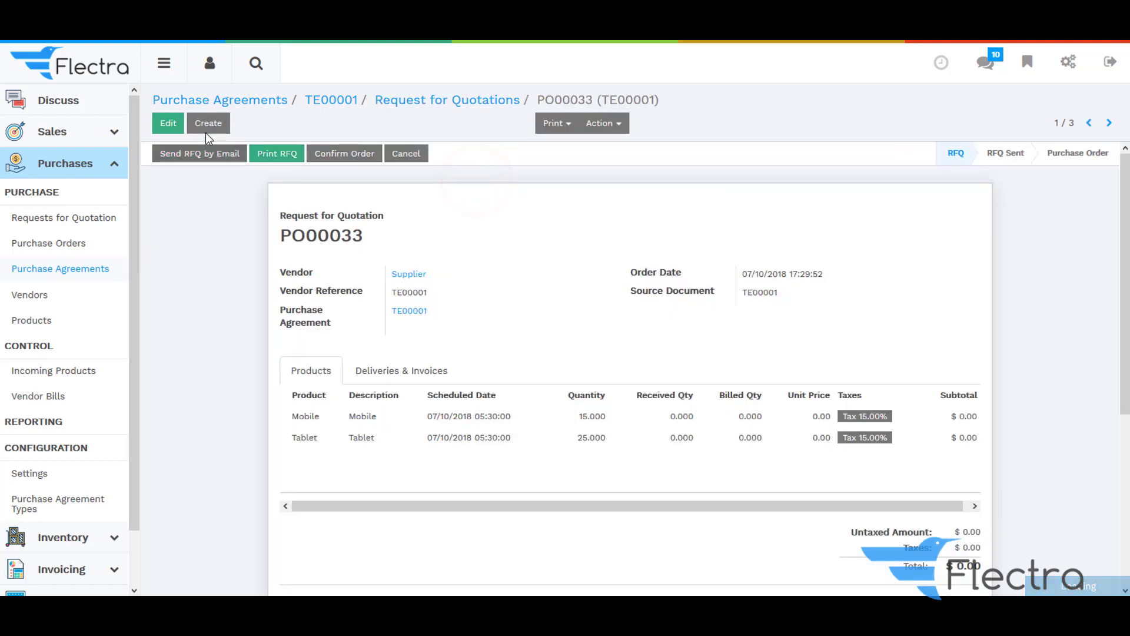
click(174, 124)
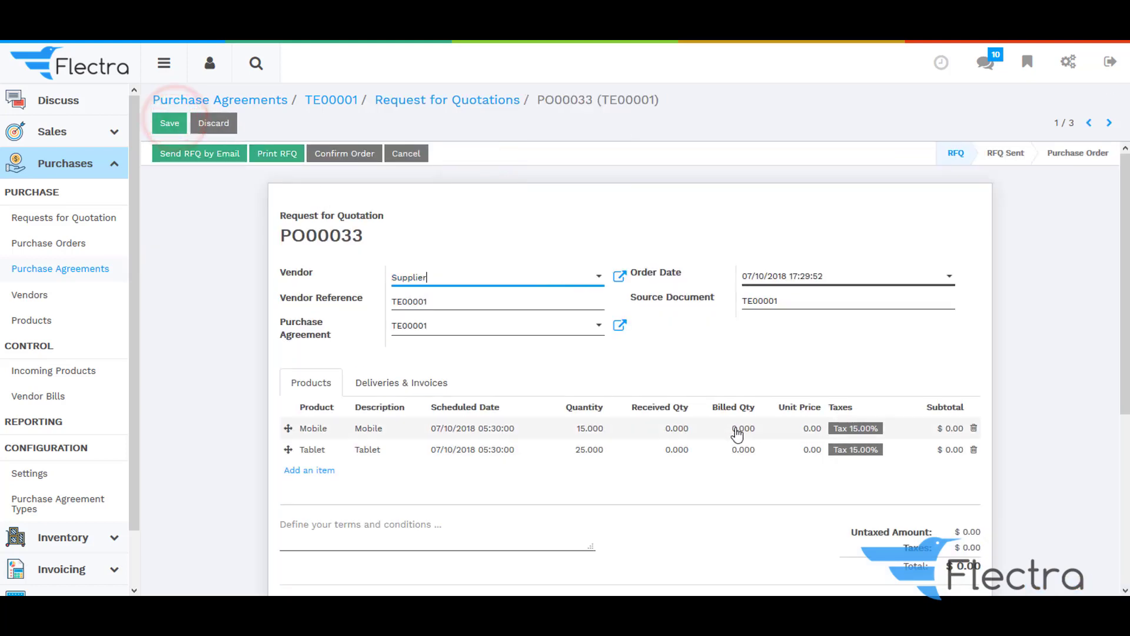
click(806, 438)
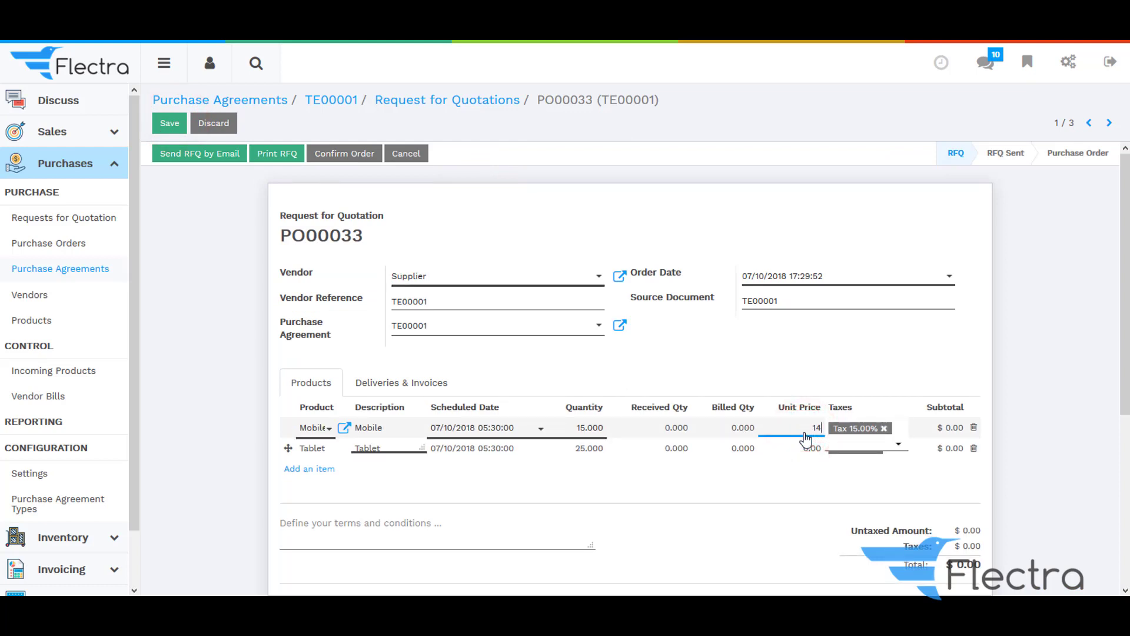
click(800, 449)
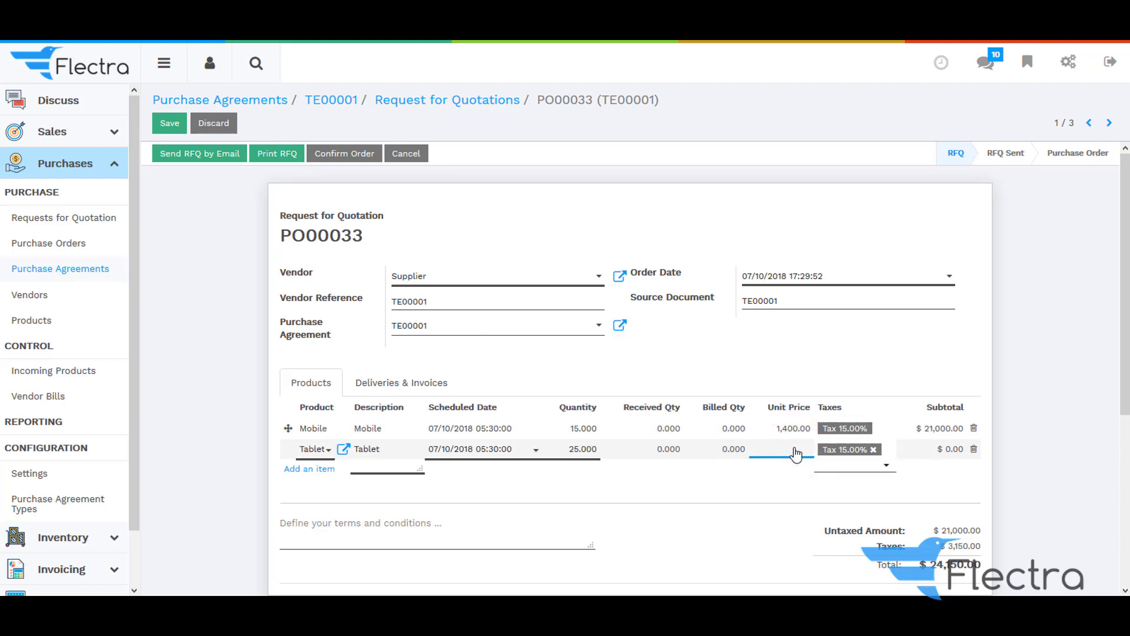
text(800)
click(772, 359)
click(169, 122)
click(410, 102)
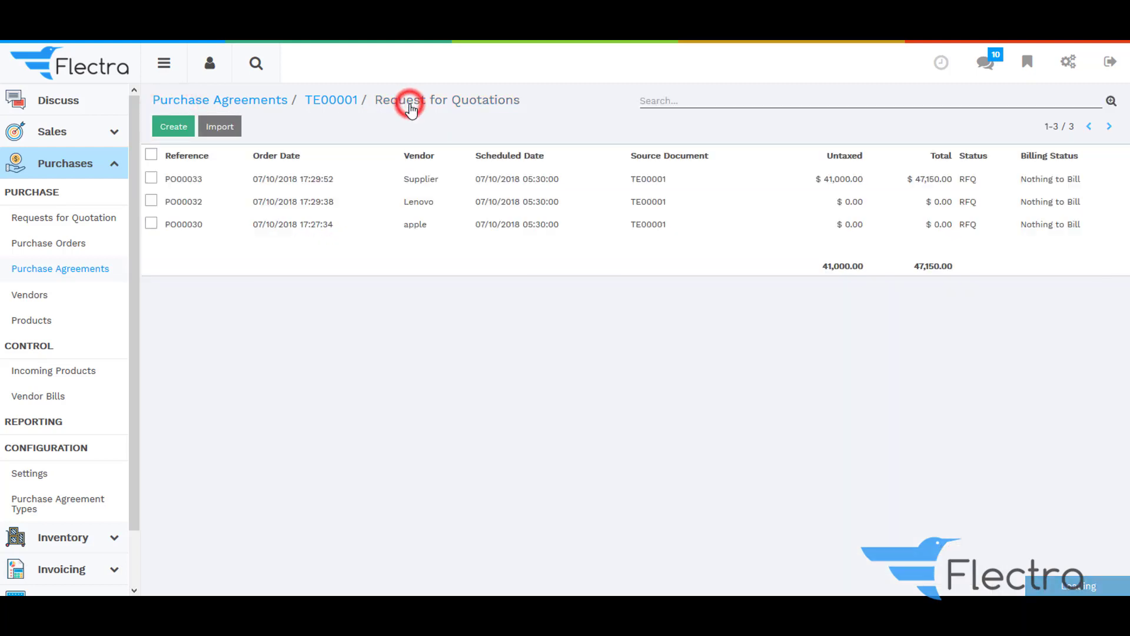
- Price Lenovo's quotation PO00032 at 900 per Mobile and 700 per Tablet and save it
click(818, 201)
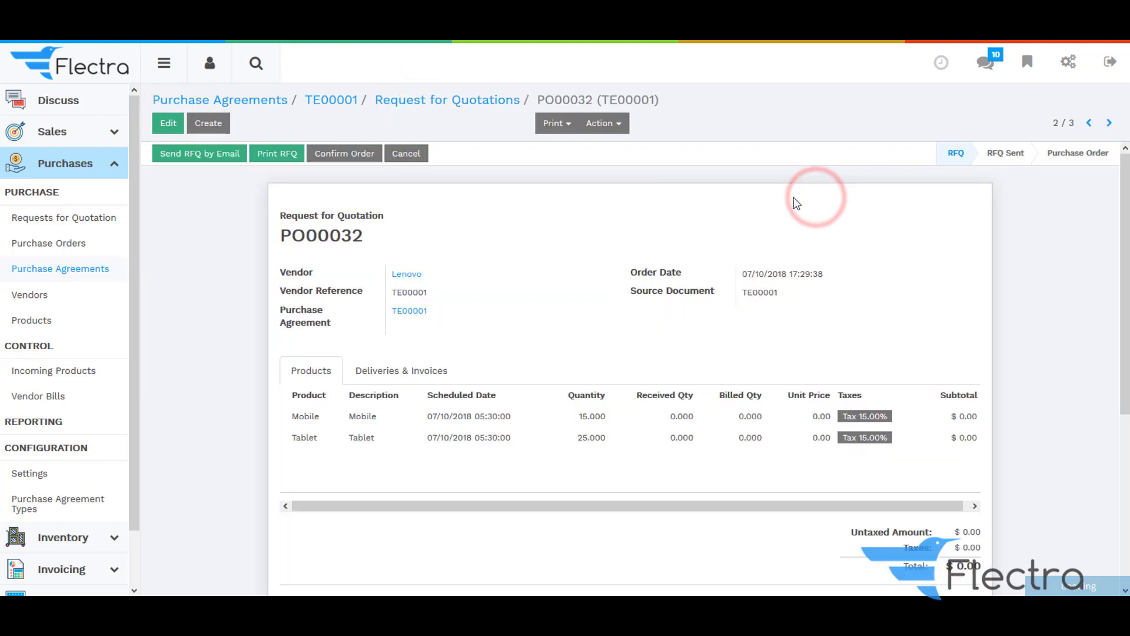
click(169, 123)
click(788, 430)
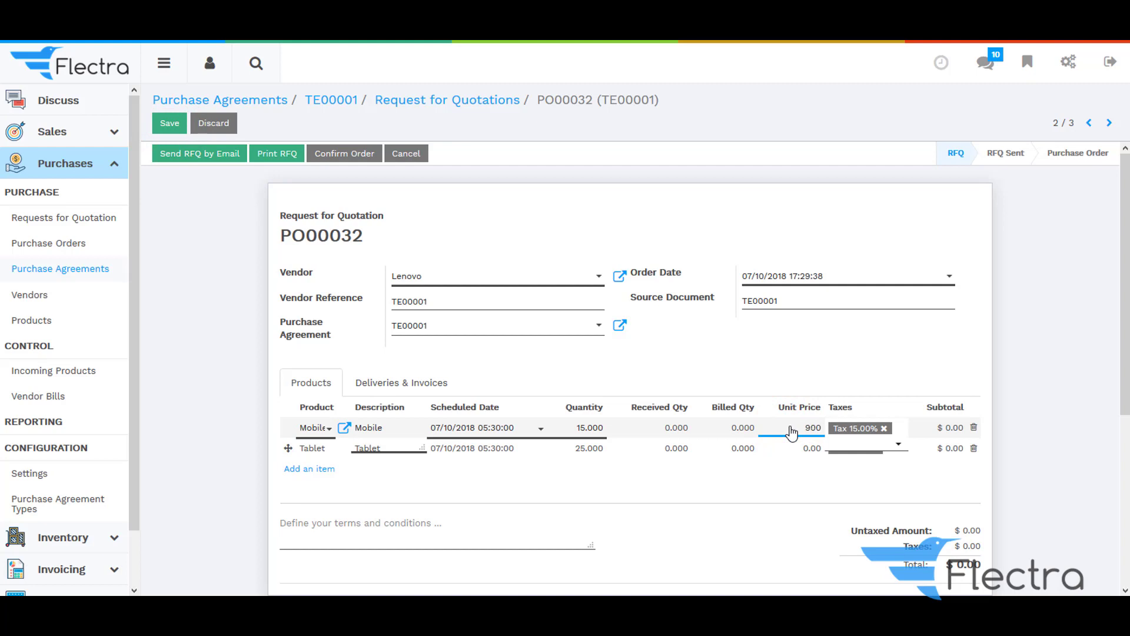
text(900)
click(799, 448)
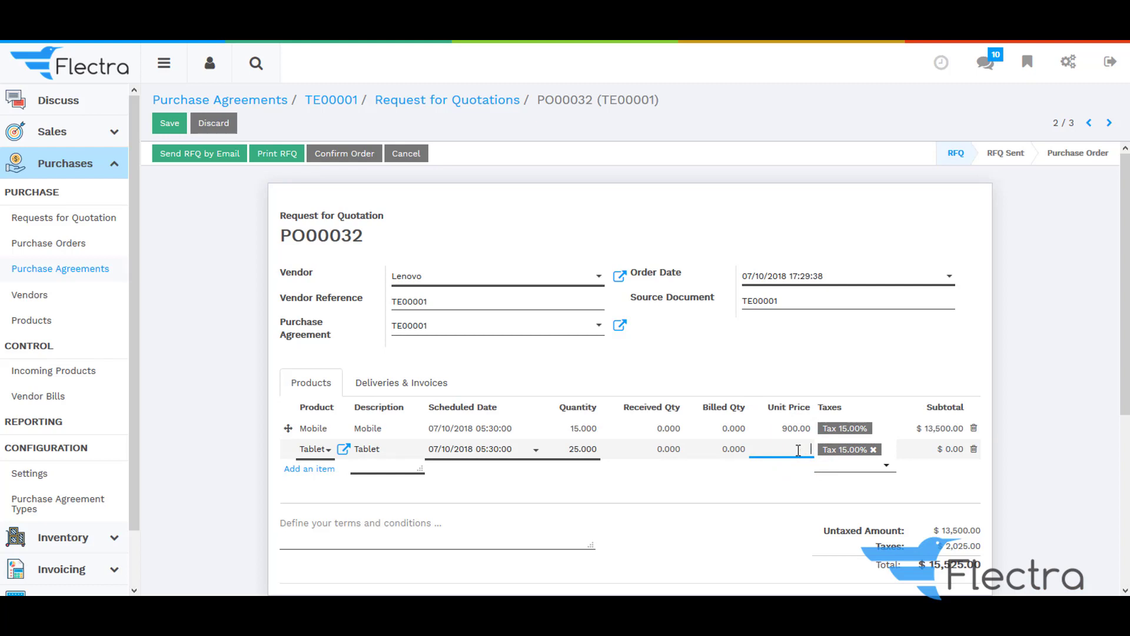
text(700)
click(850, 360)
click(168, 124)
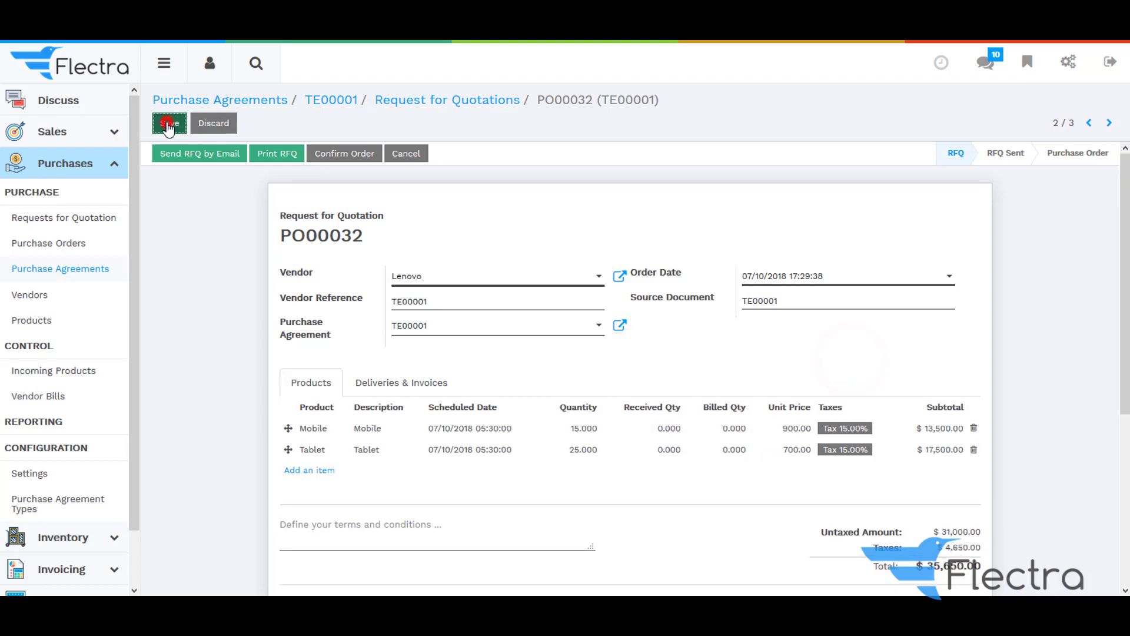
click(389, 102)
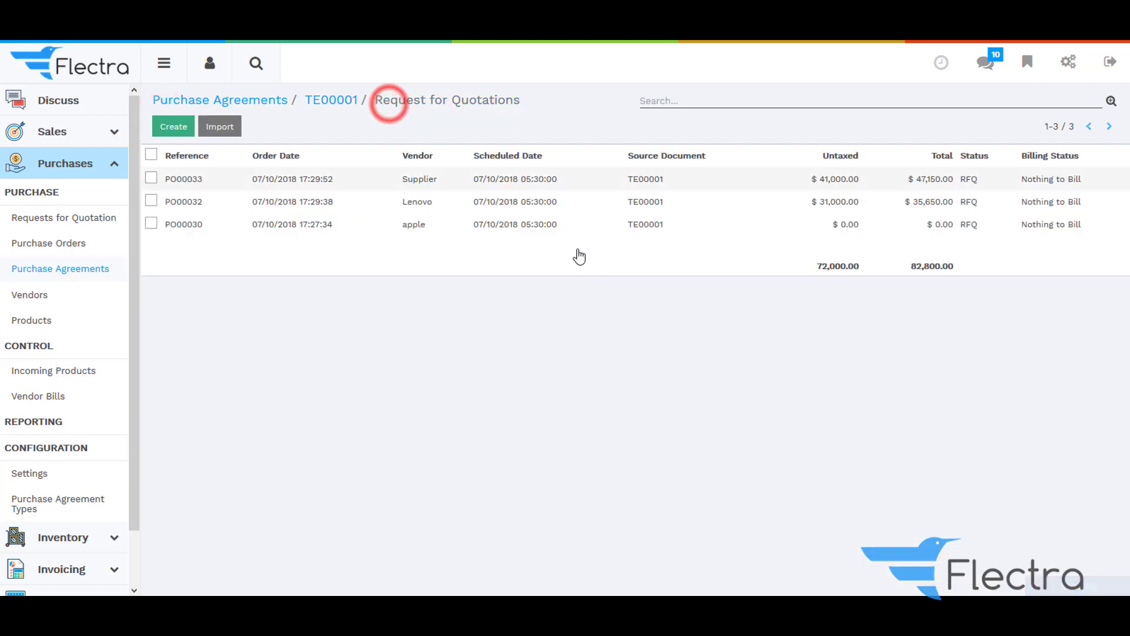
- Set apple's quotation PO00030 unit prices to 1,300 for Mobile and 1,100 for Tablet
click(717, 224)
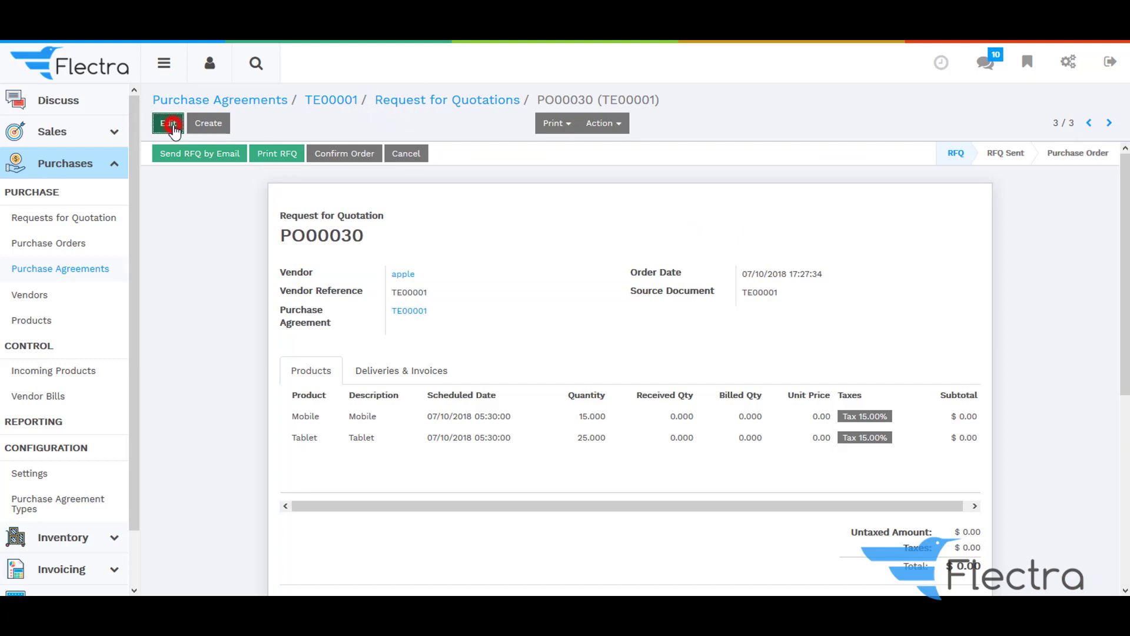
click(170, 124)
click(803, 434)
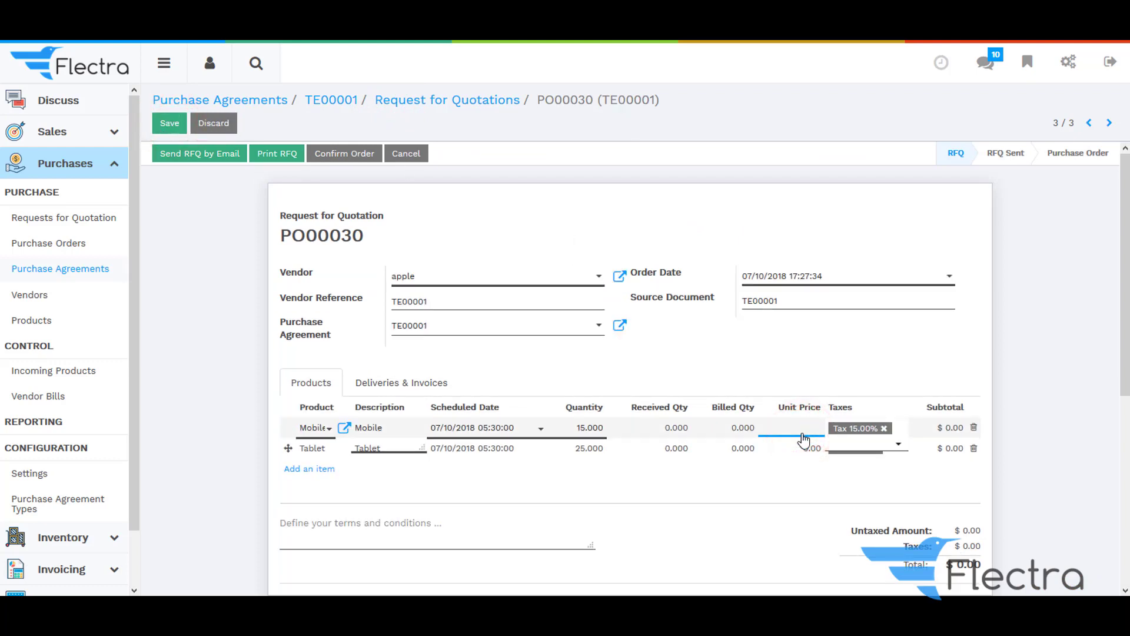
click(803, 445)
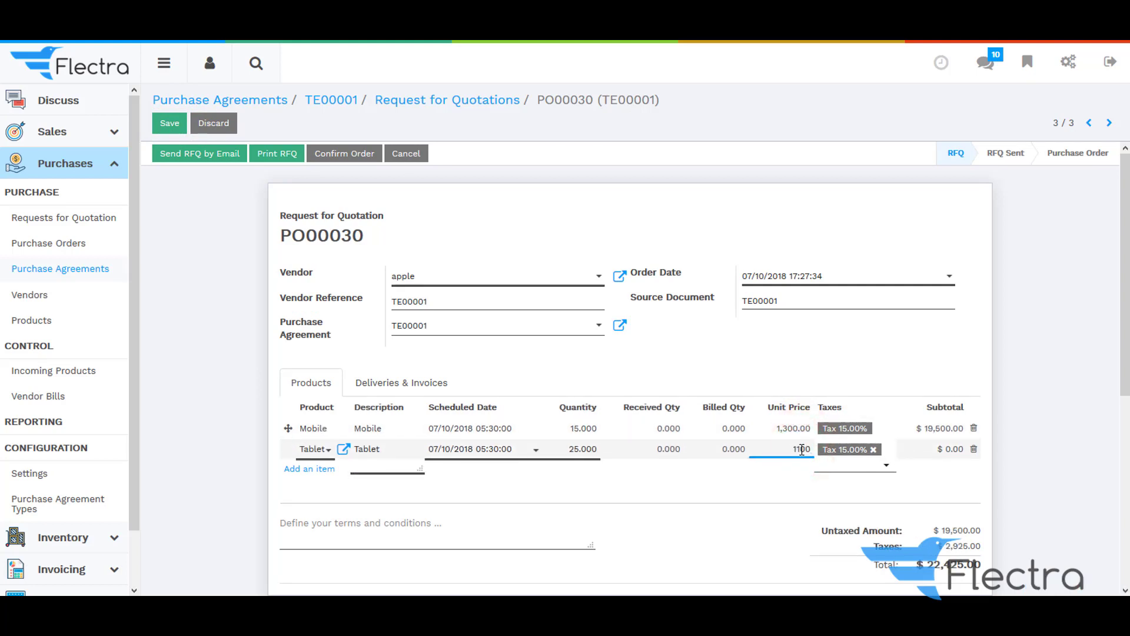
text(1100)
click(793, 381)
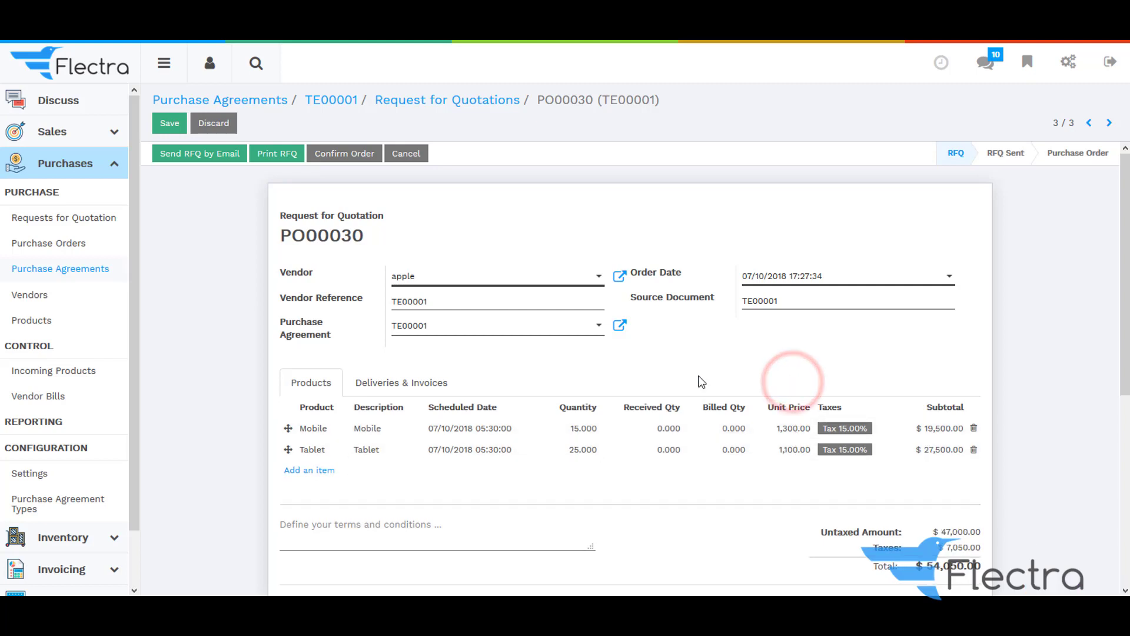
- Schedule Mobile for 07/12/2018 and Tablet for 07/25/2018, and save the quotation
click(480, 429)
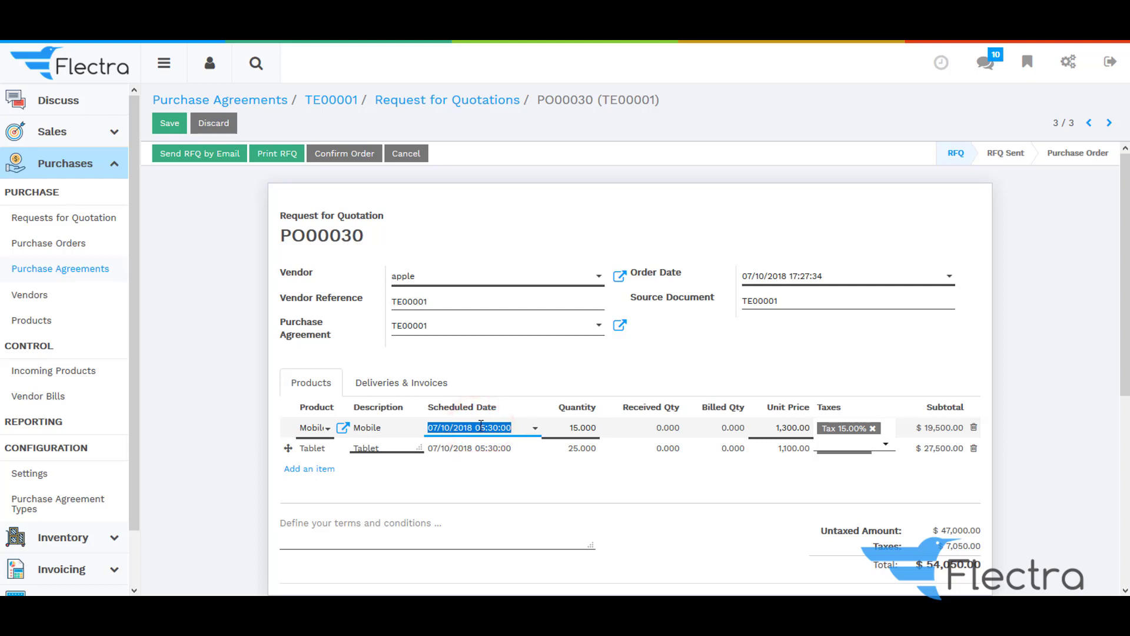
click(480, 425)
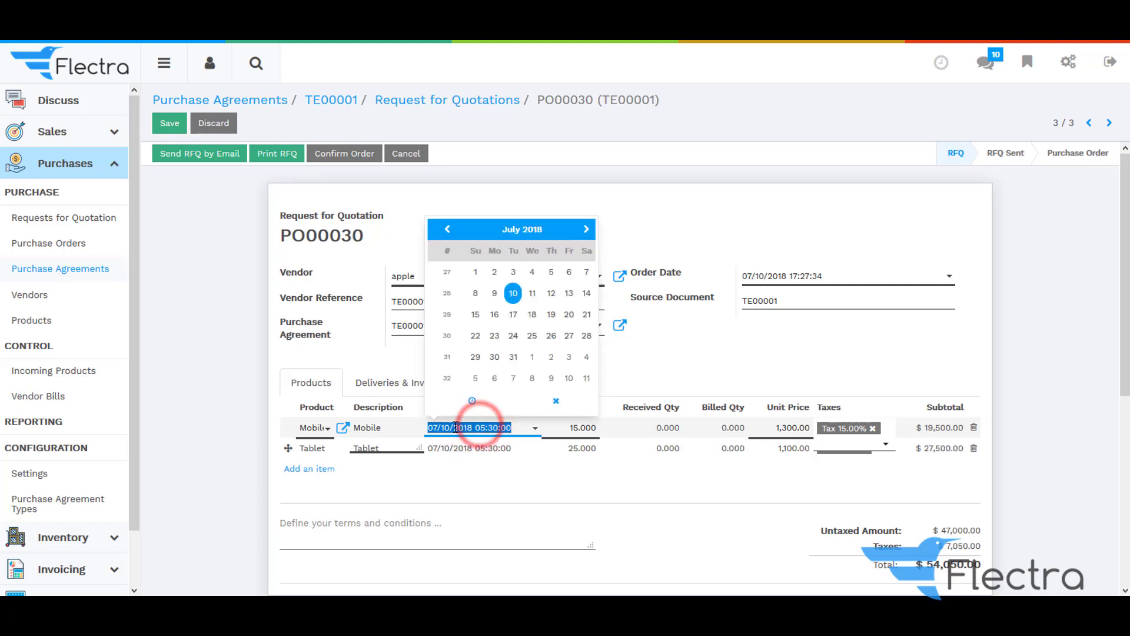
click(551, 294)
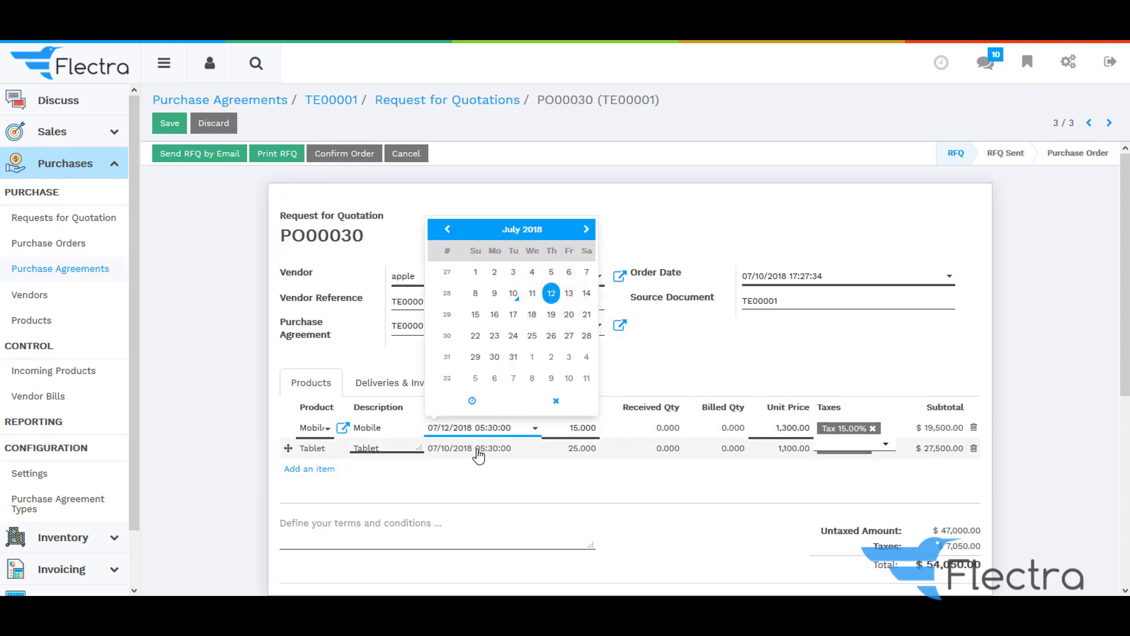
click(478, 449)
click(478, 449)
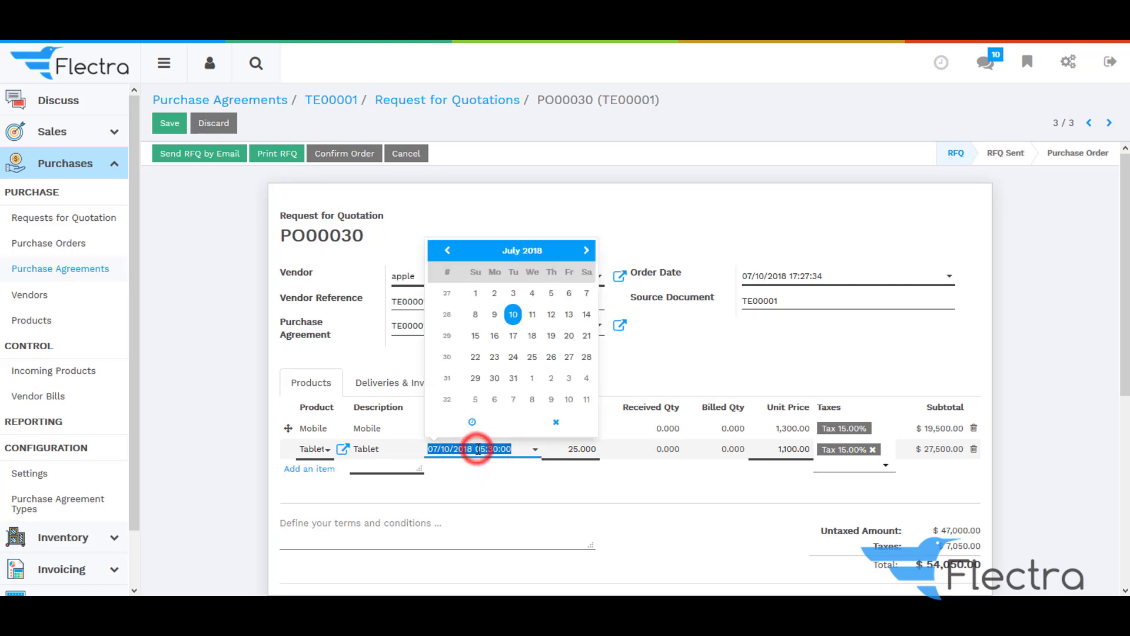
click(533, 357)
click(168, 124)
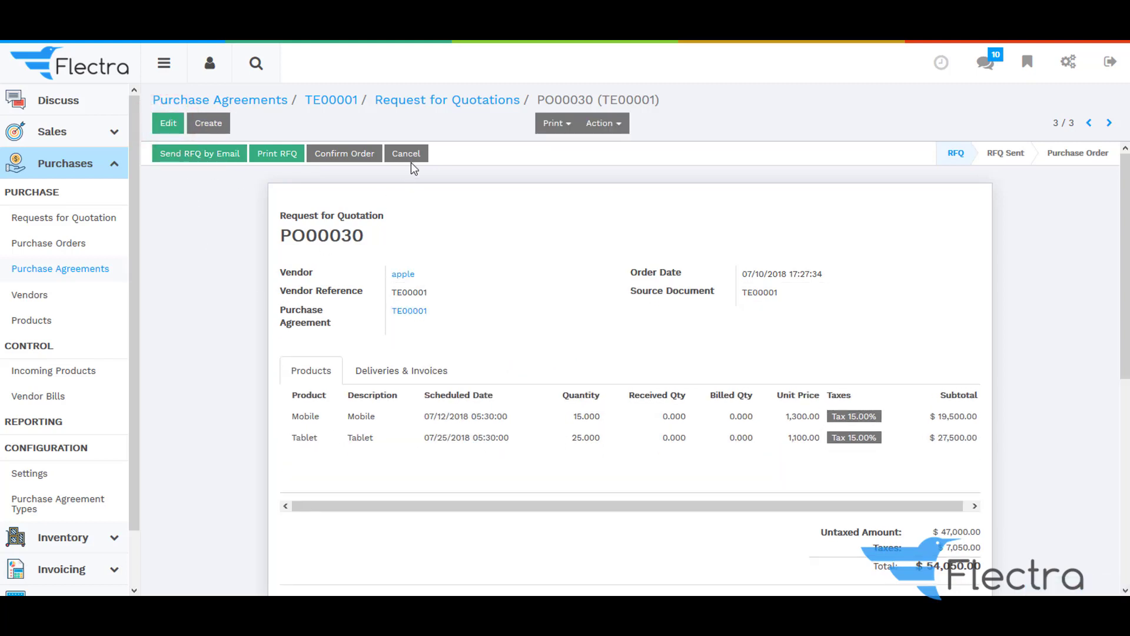
click(421, 100)
- Reschedule Lenovo's PO00032 lines: Mobile to 08/07/2018 and Tablet to 07/19/2018
click(646, 201)
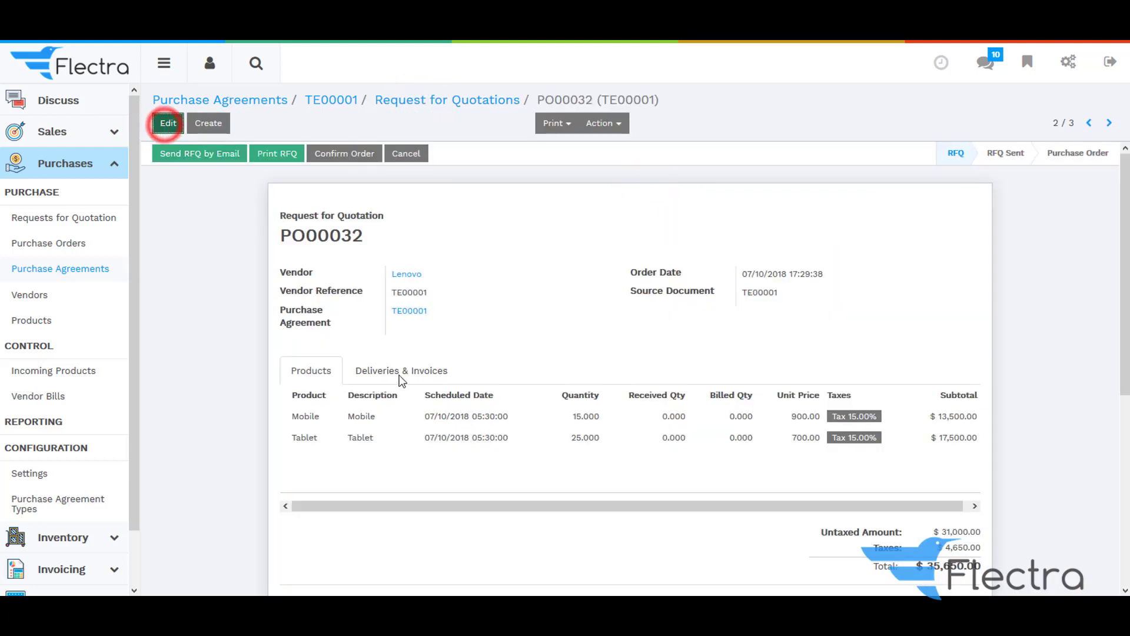
click(475, 429)
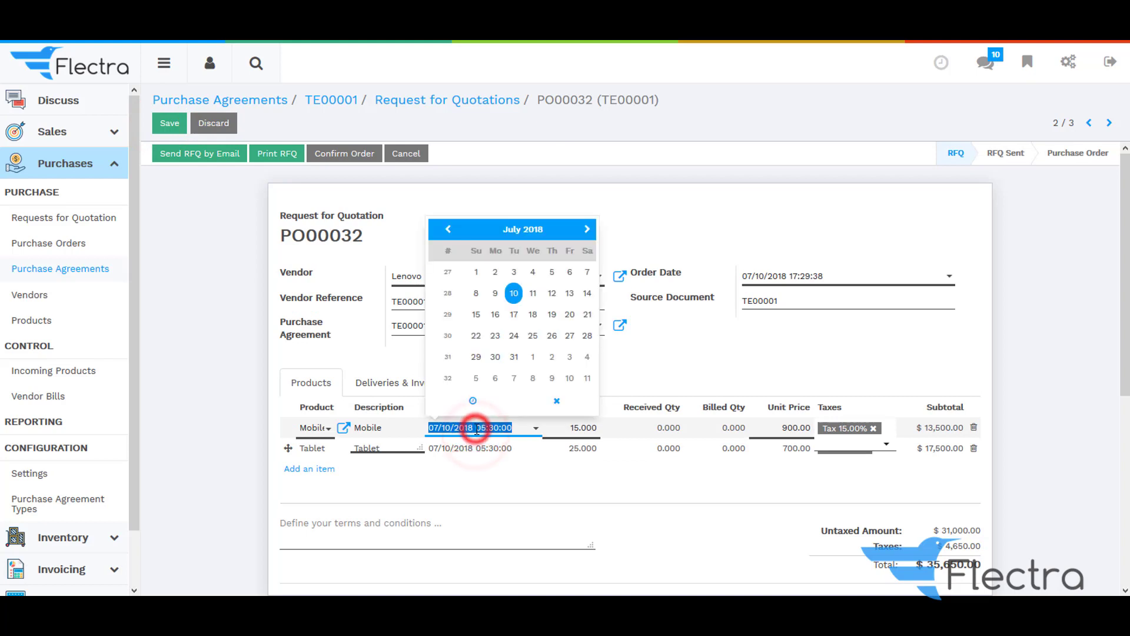
click(587, 230)
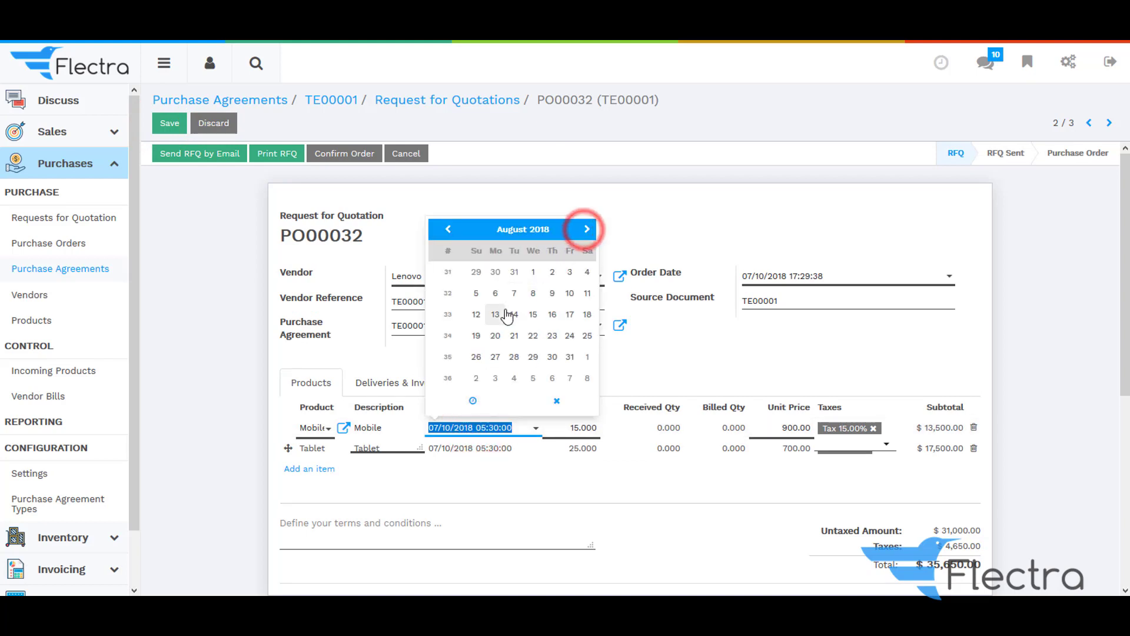
click(514, 293)
click(481, 449)
click(480, 449)
click(550, 335)
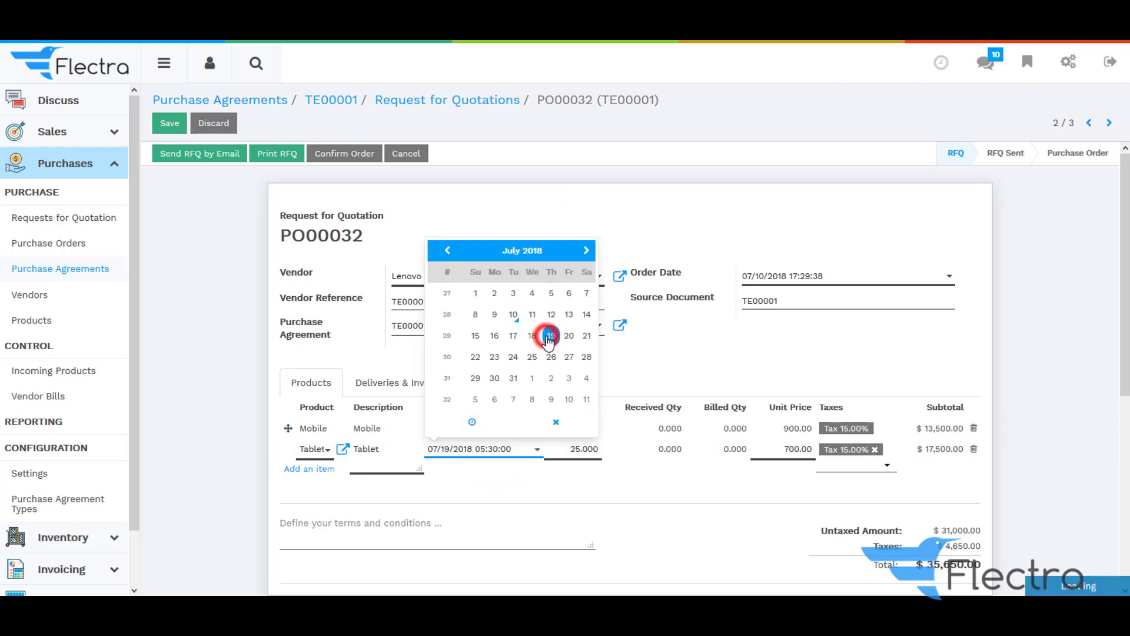
- Save the Lenovo quotation and start editing Supplier's PO00033 Mobile scheduled date
click(522, 481)
click(176, 124)
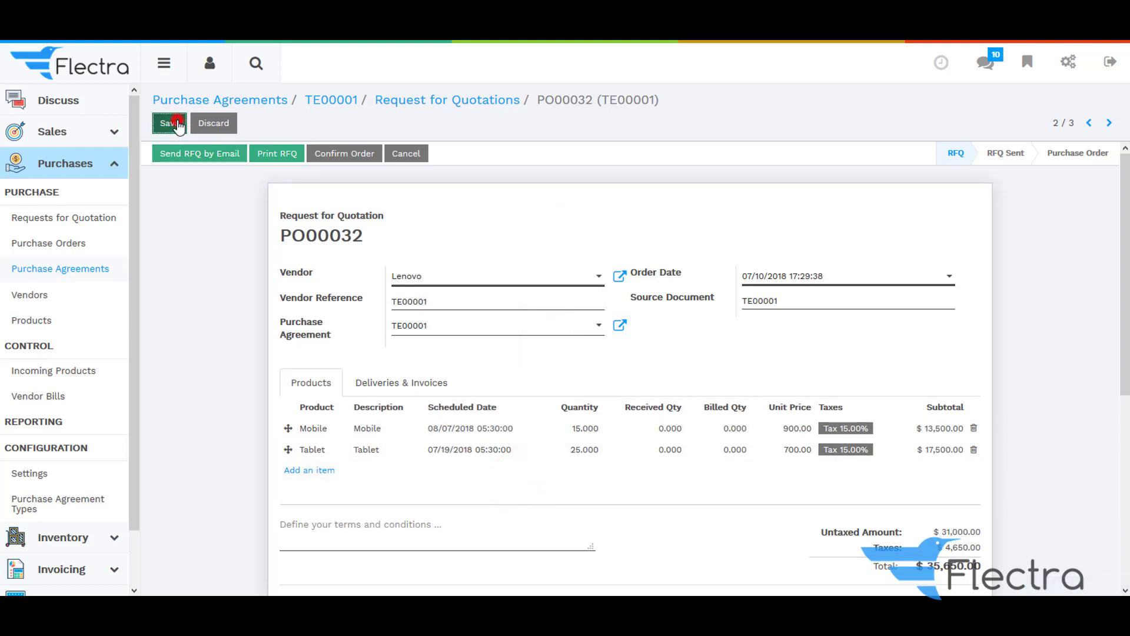
click(430, 99)
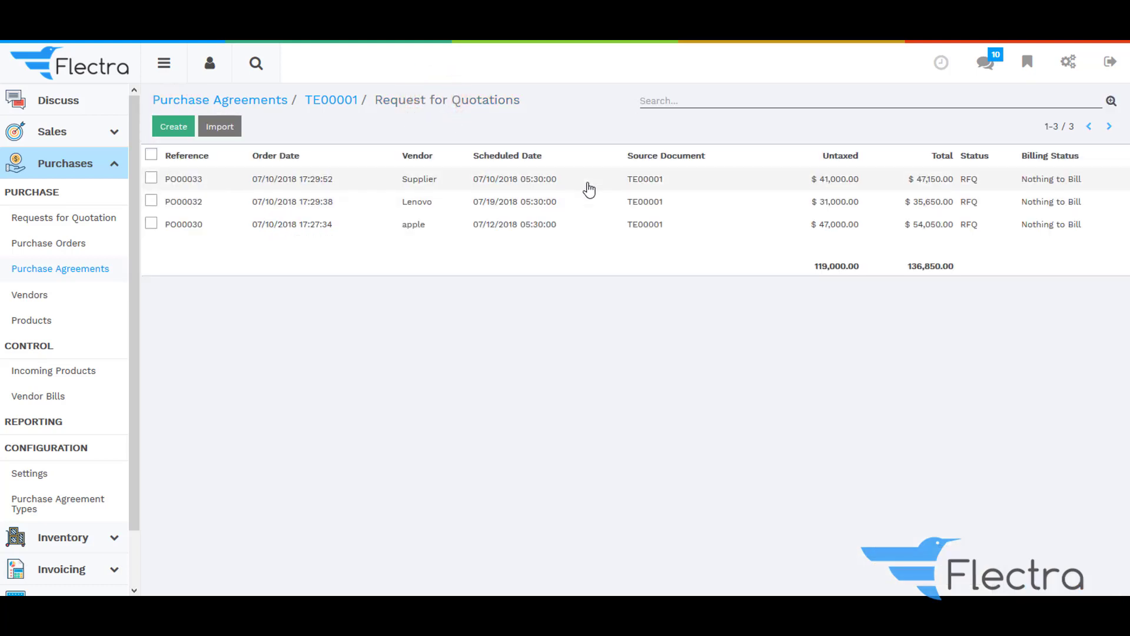
click(589, 187)
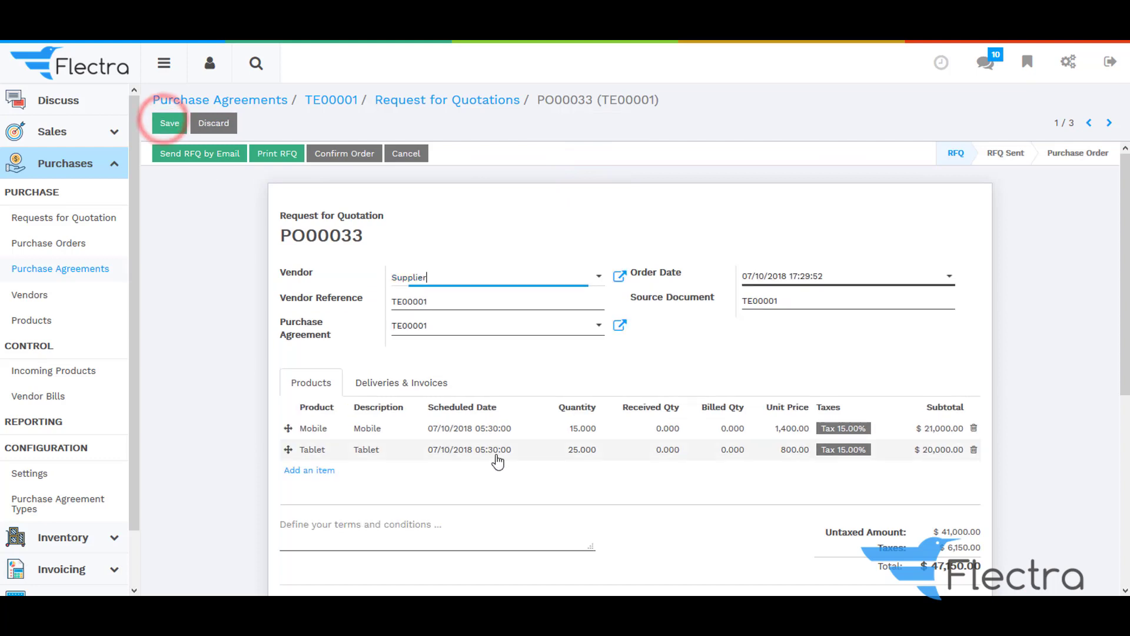
click(484, 428)
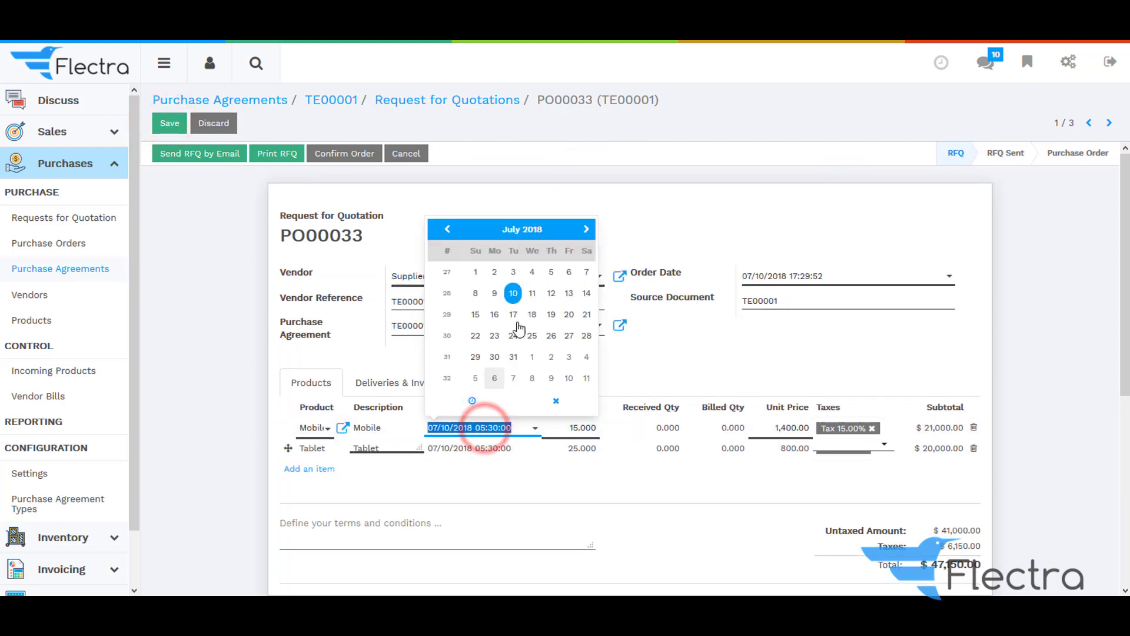
- Schedule PO000033's Mobile line for 07/19/2018 and its Tablet line for 08/03/2018
click(554, 314)
click(479, 449)
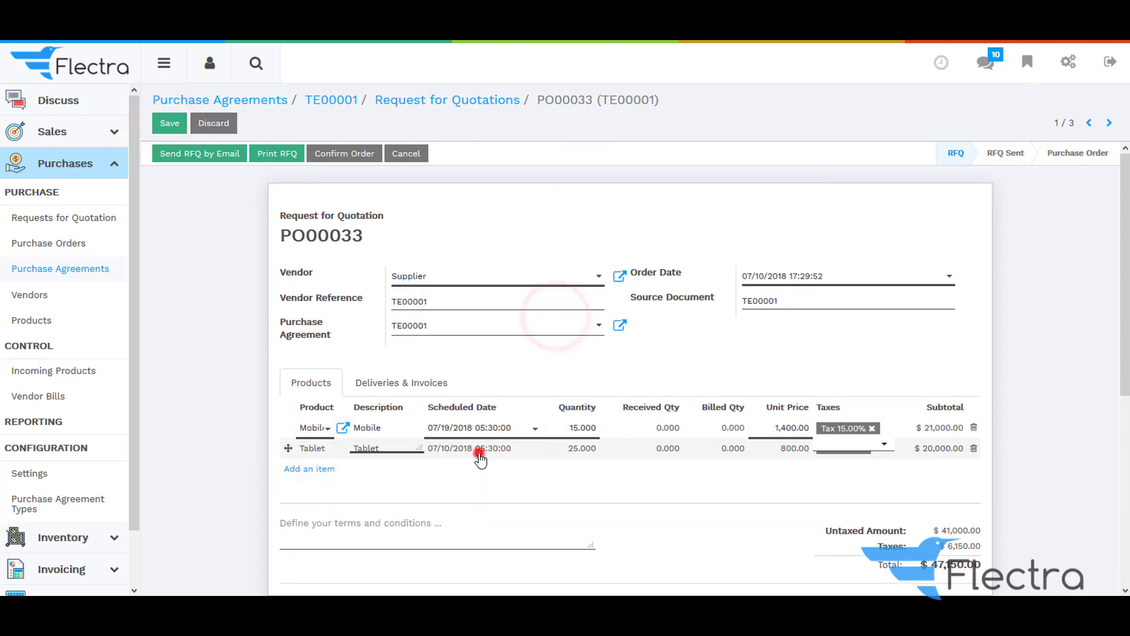
click(479, 449)
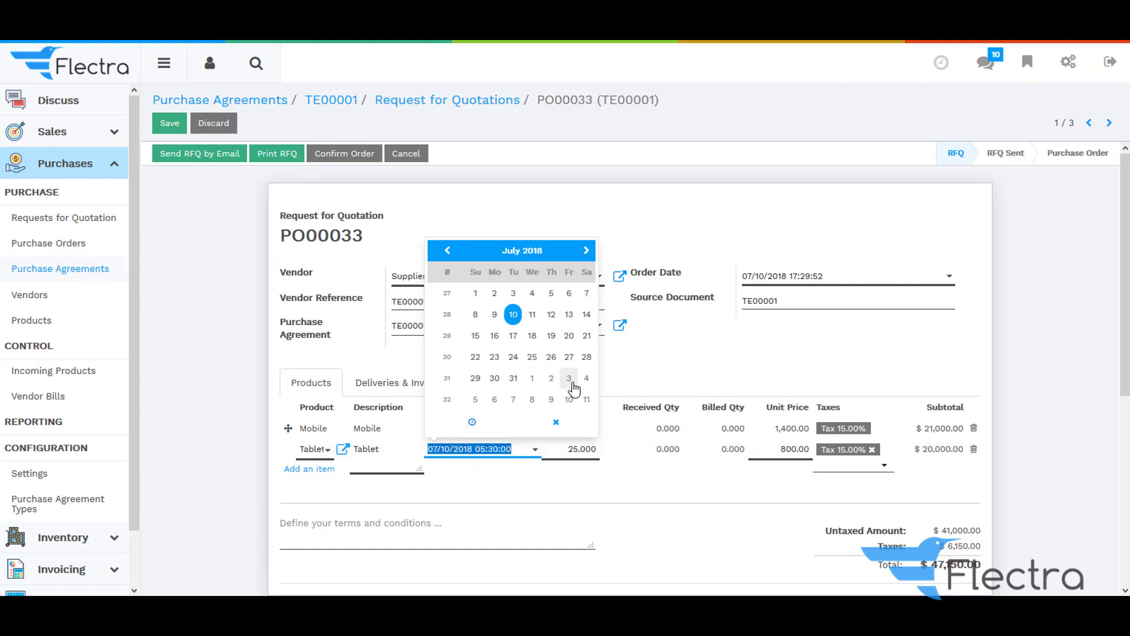
click(568, 380)
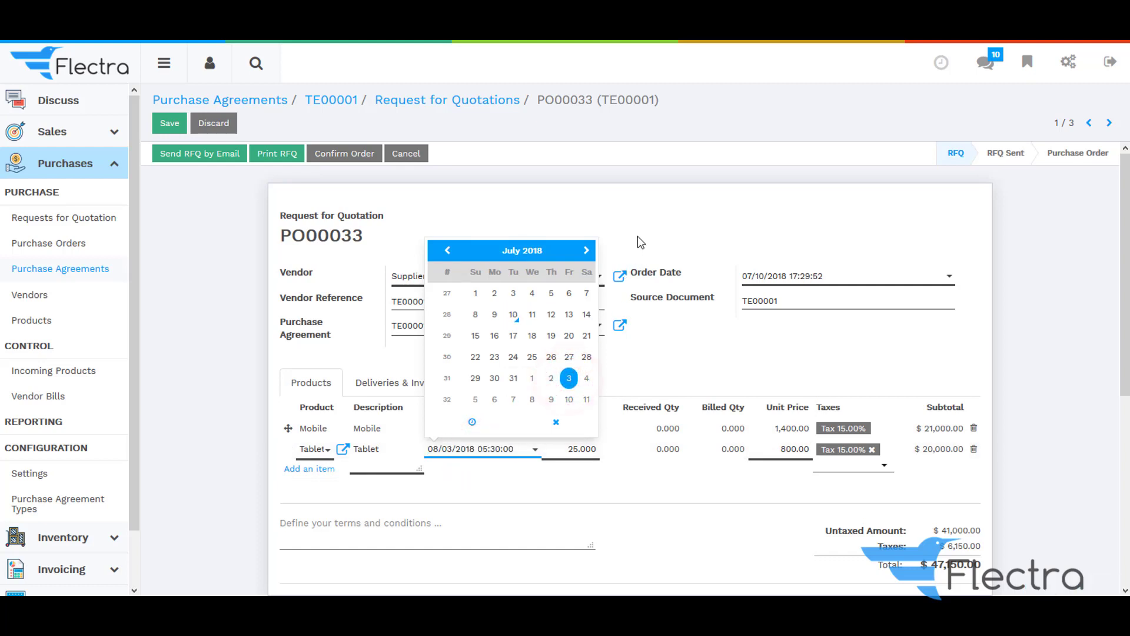
click(637, 235)
- Save the Supplier quotation, return to the quotation list, and open Lenovo's PO000032
click(169, 122)
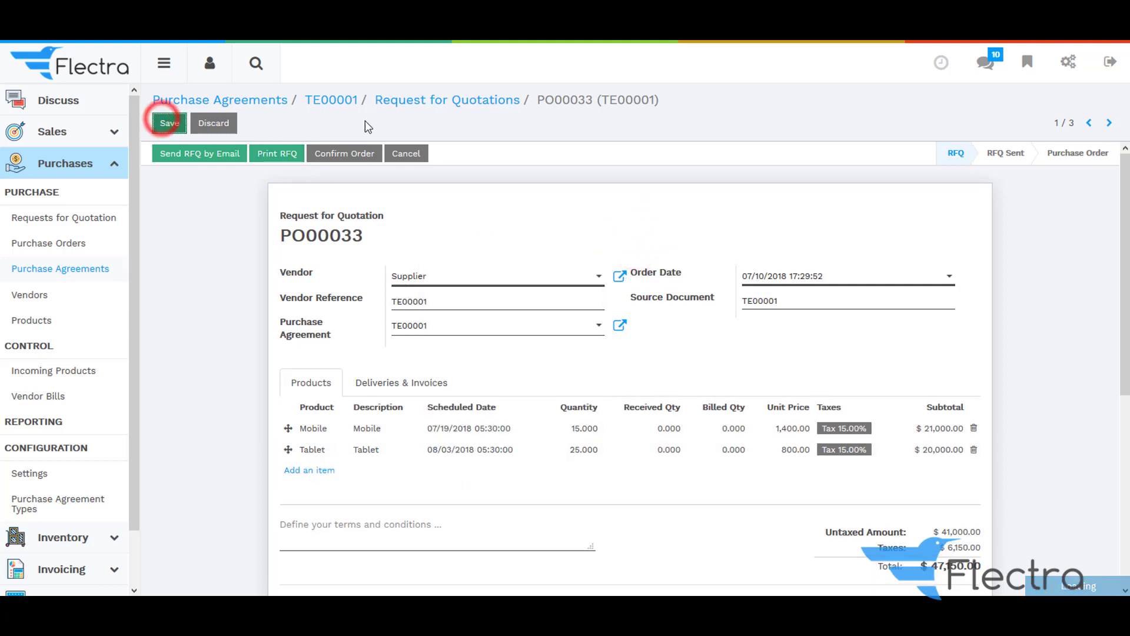
click(408, 102)
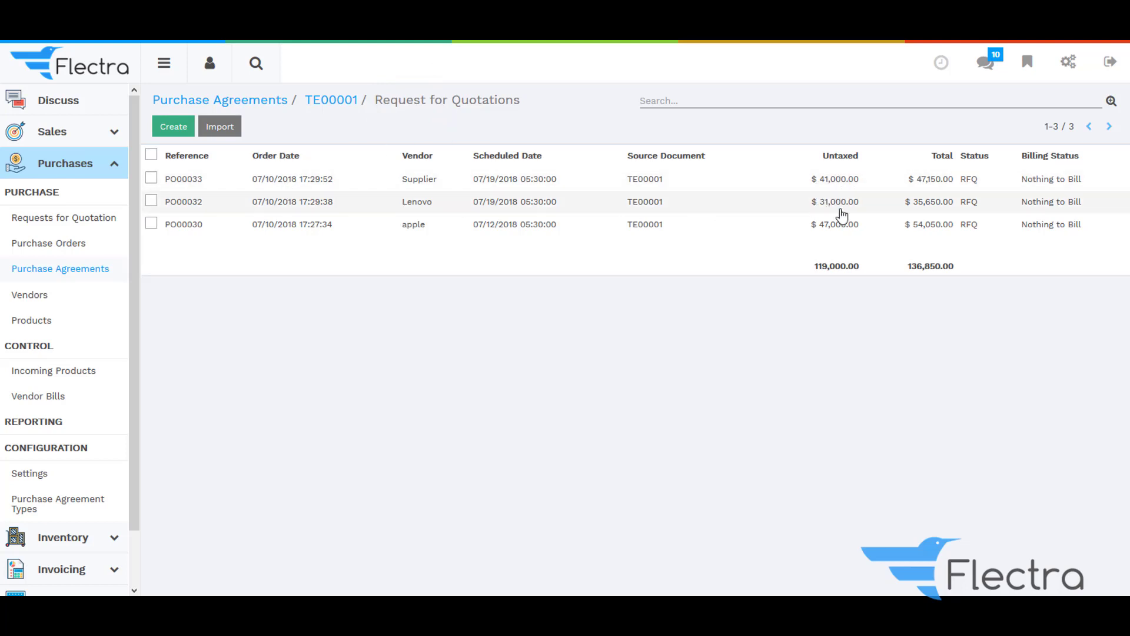
click(713, 206)
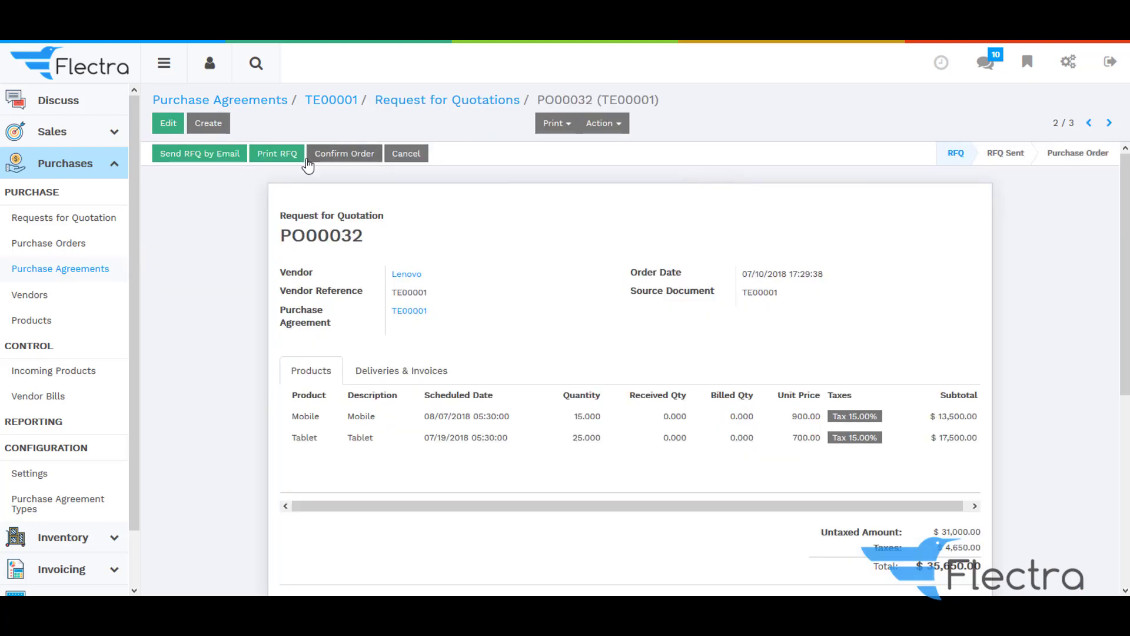
- Delete the Mobile line from Lenovo's PO00032 so only Tablet remains, and save
click(167, 124)
scroll(600, 437, down, 2)
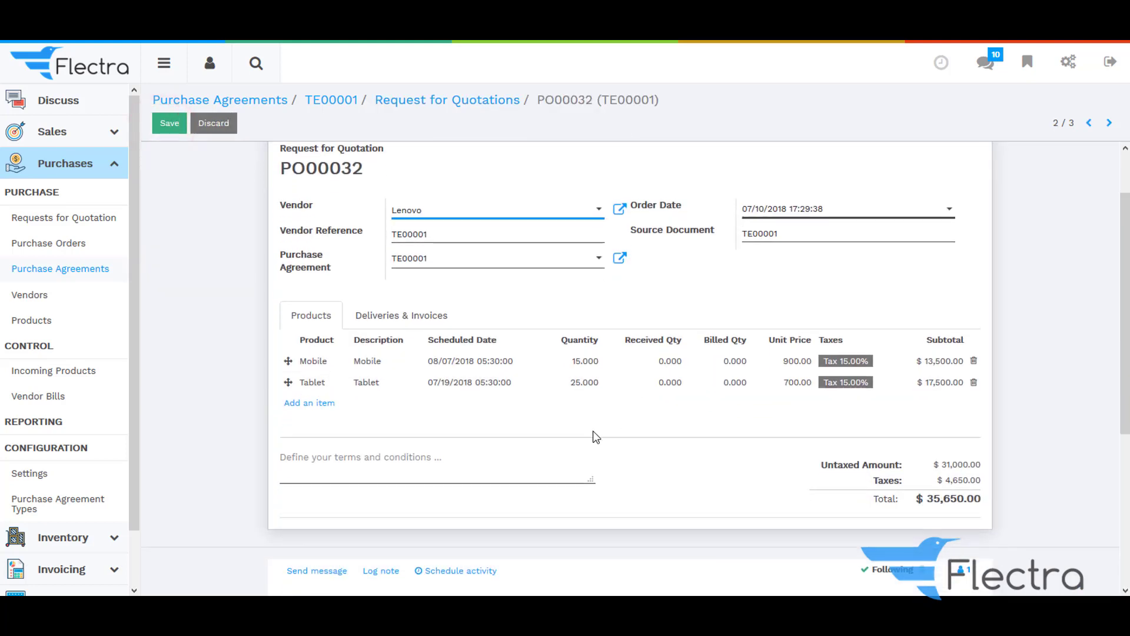
click(974, 357)
scroll(740, 411, up, 3)
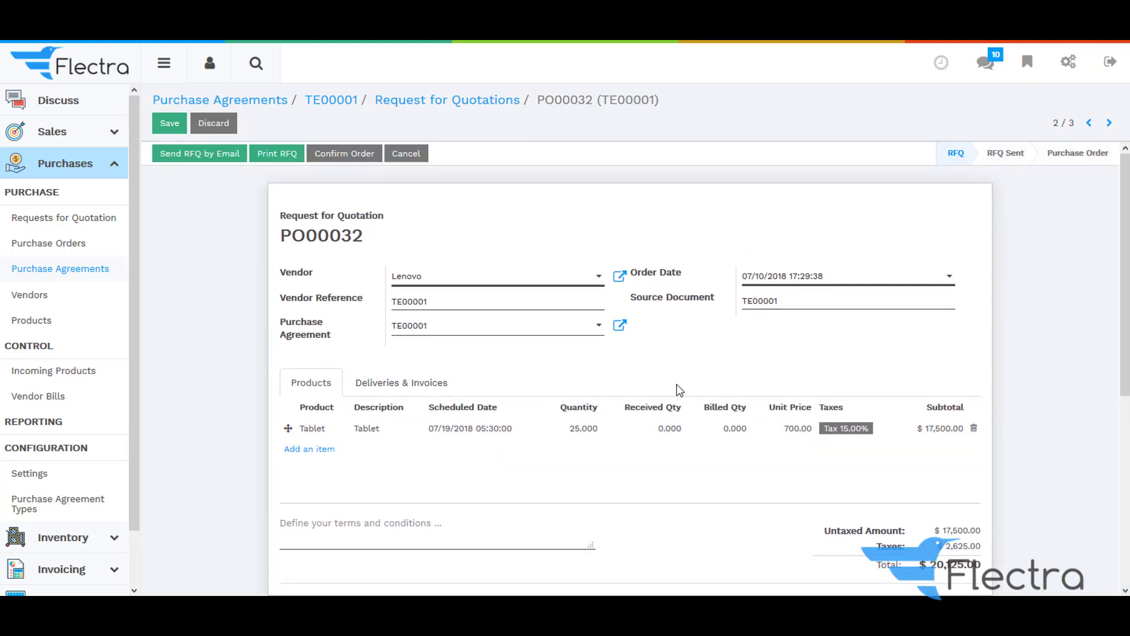
click(155, 128)
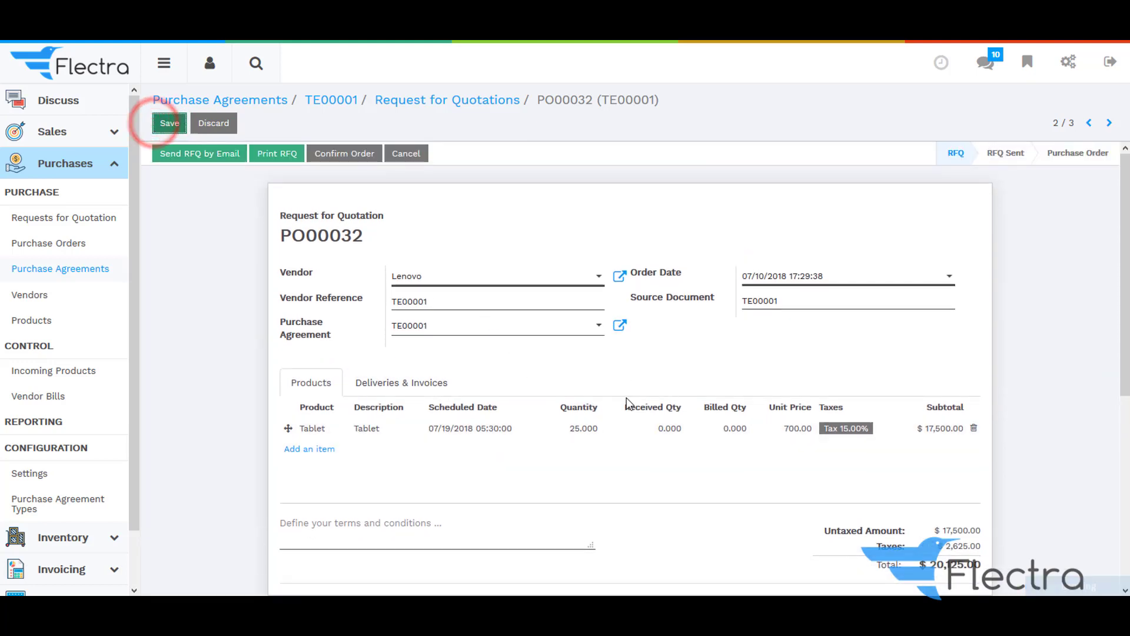
- Confirm PO00032 as a purchase order, then open Supplier's quotation PO00033
click(345, 154)
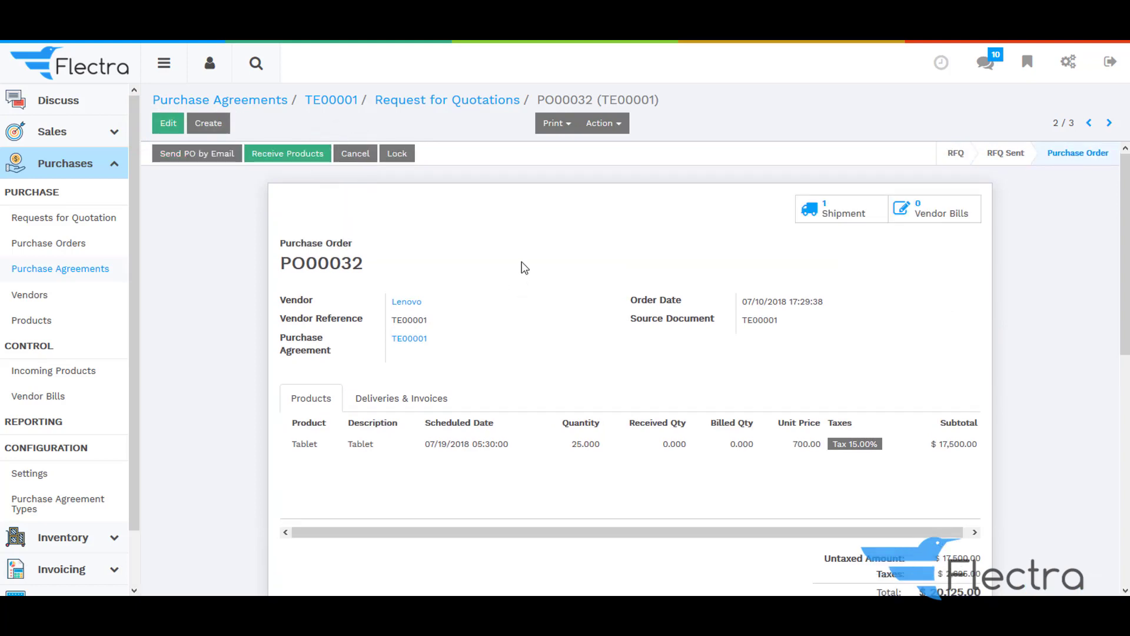
key(alt+Left)
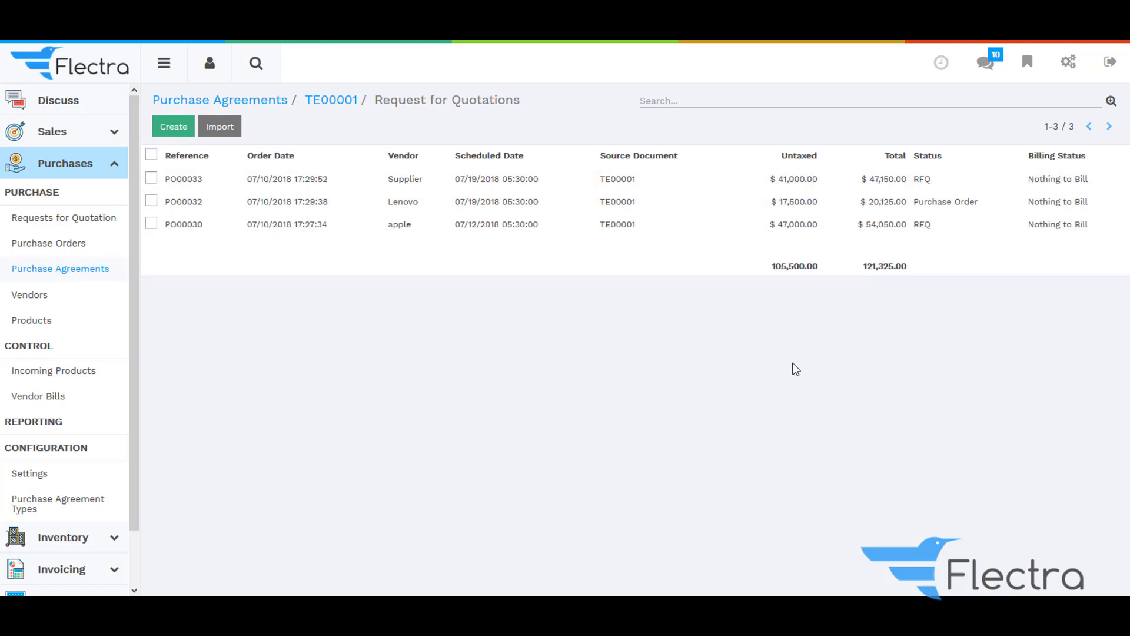
click(831, 183)
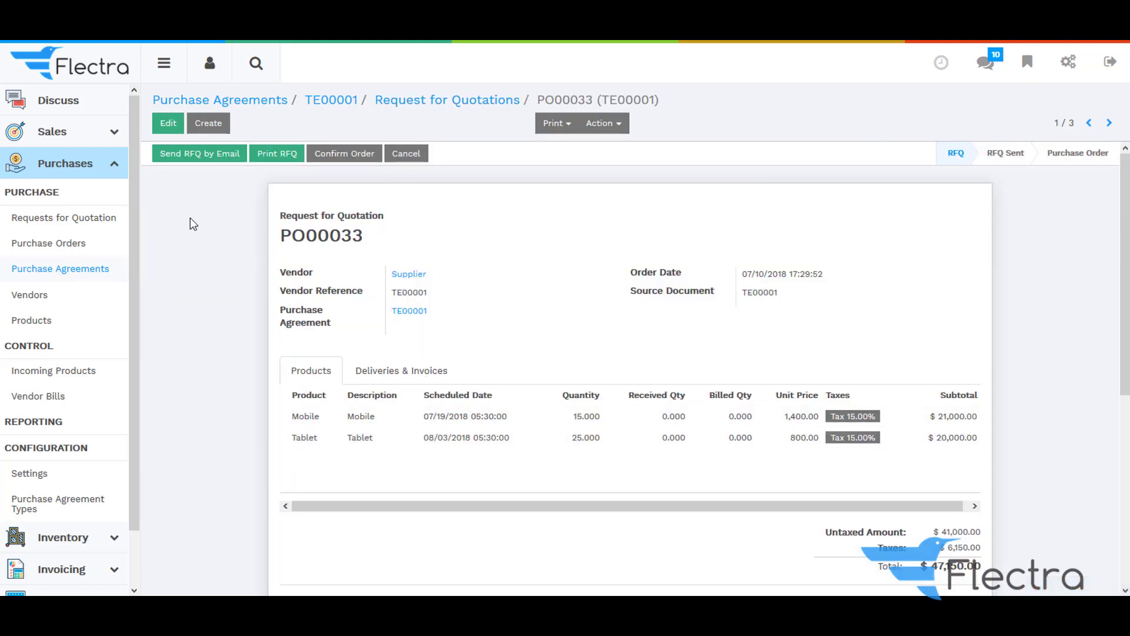
- Remove the Tablet line from PO00033 so only Mobile remains, and save
click(163, 126)
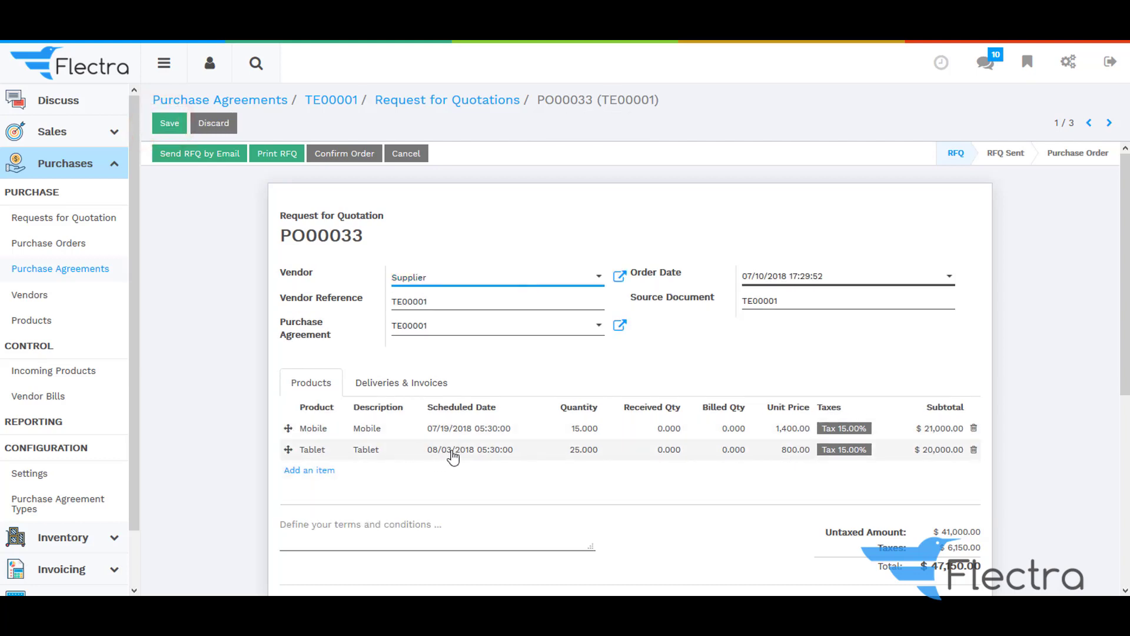
click(974, 450)
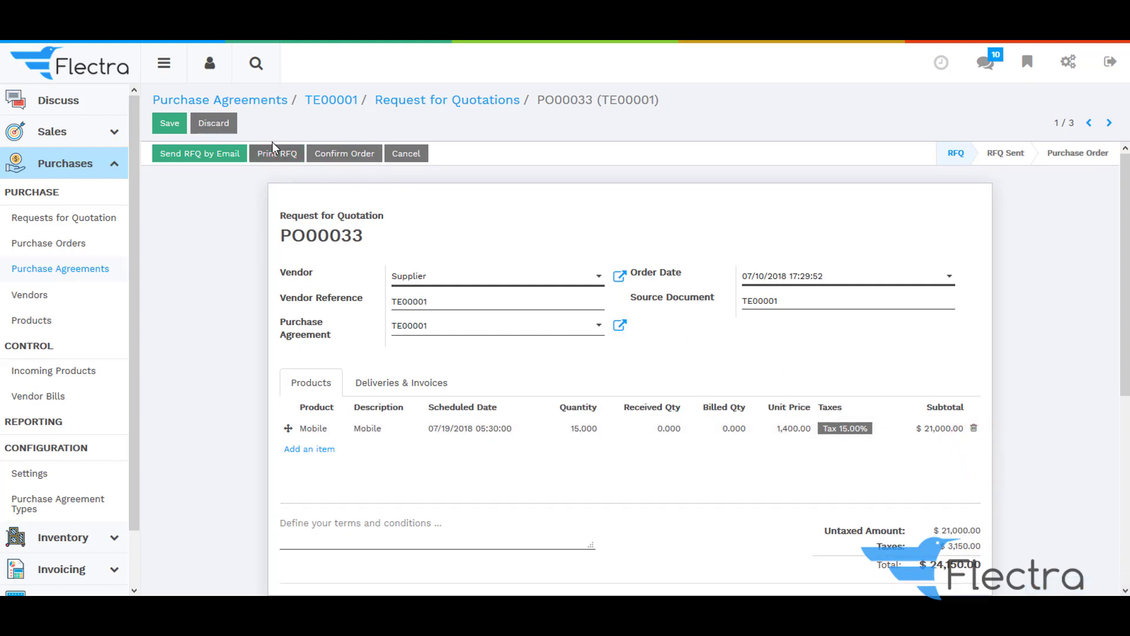
click(170, 125)
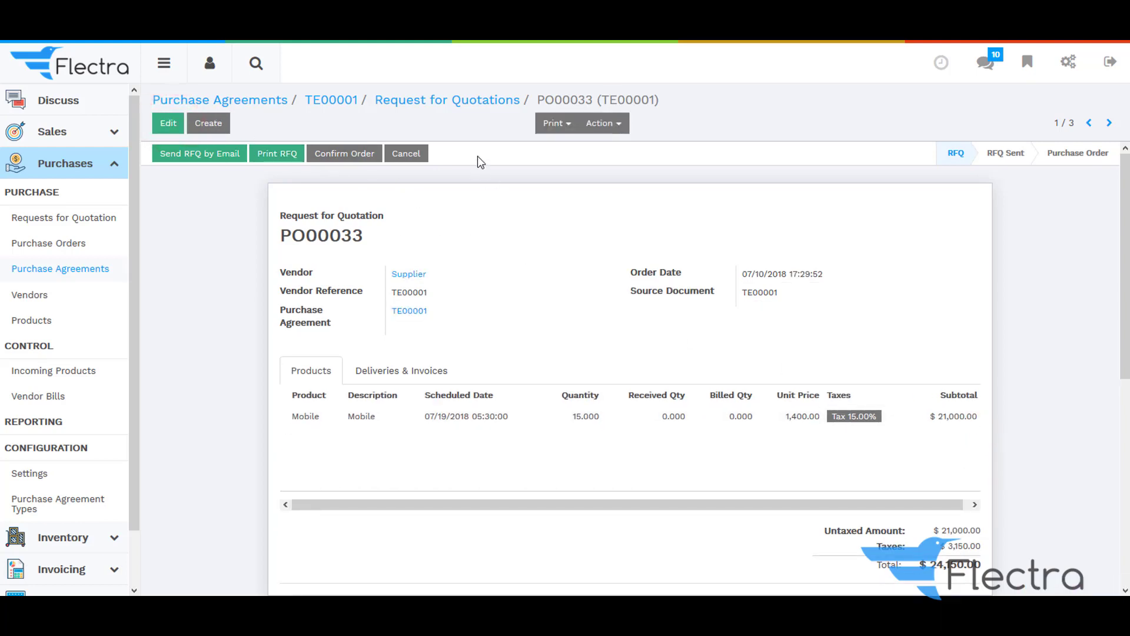
- Confirm PO00033 as a purchase order, then open apple's quotation PO00030
click(476, 107)
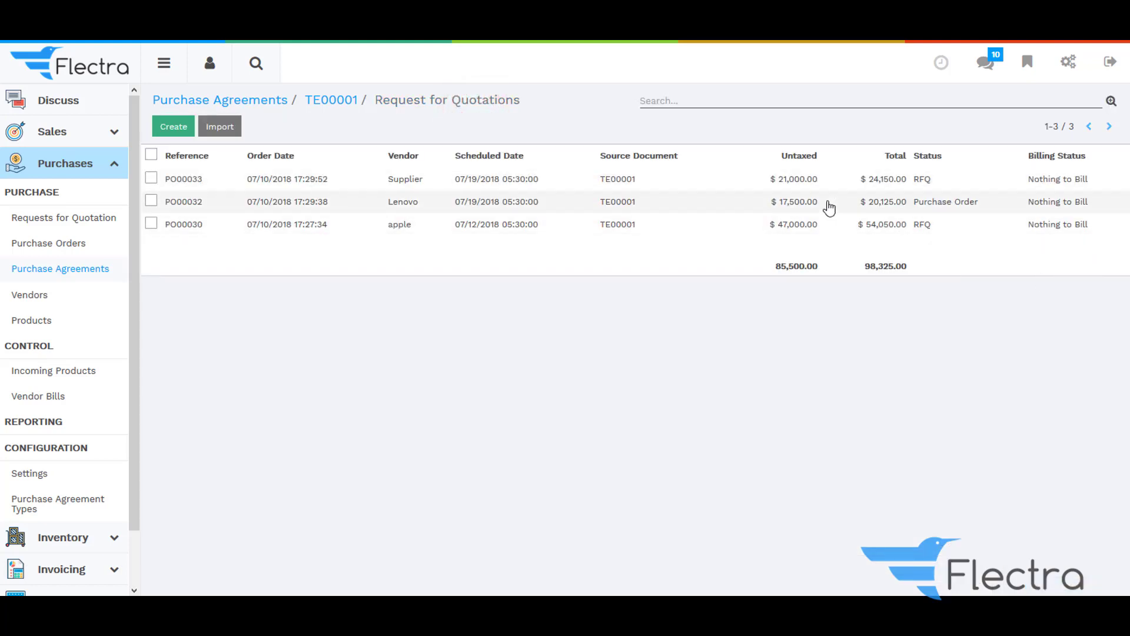
click(629, 181)
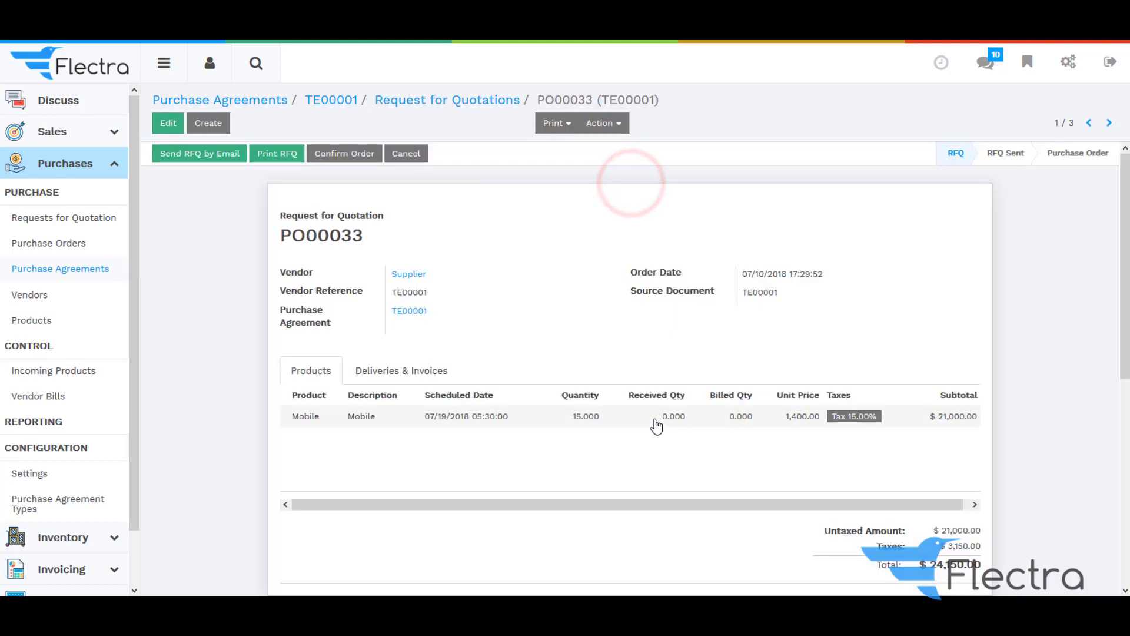
click(316, 159)
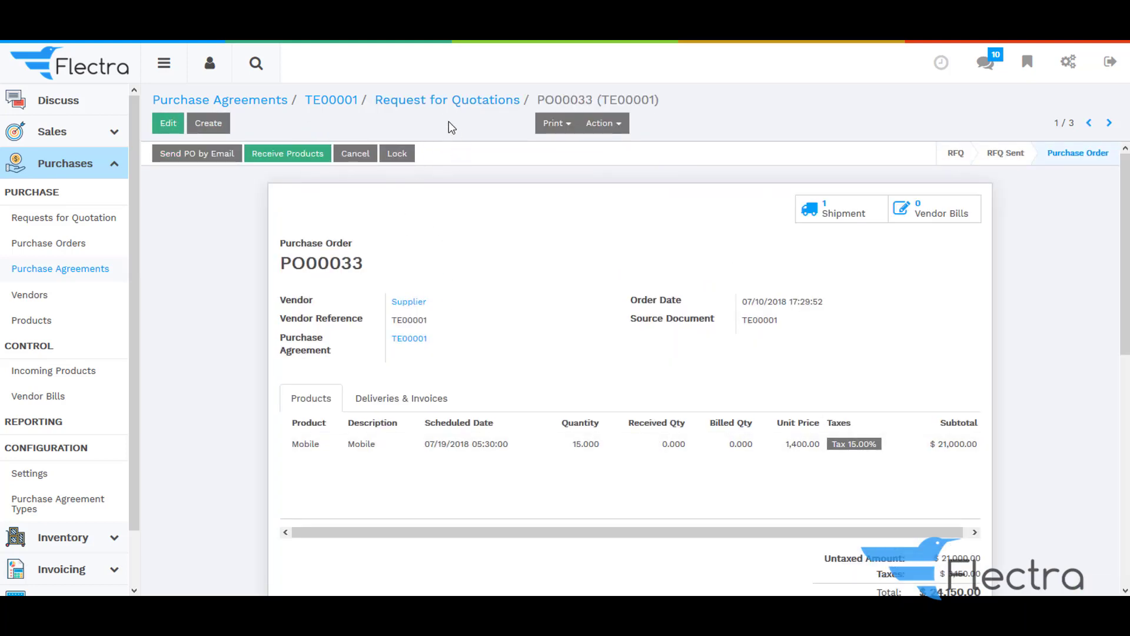
click(439, 105)
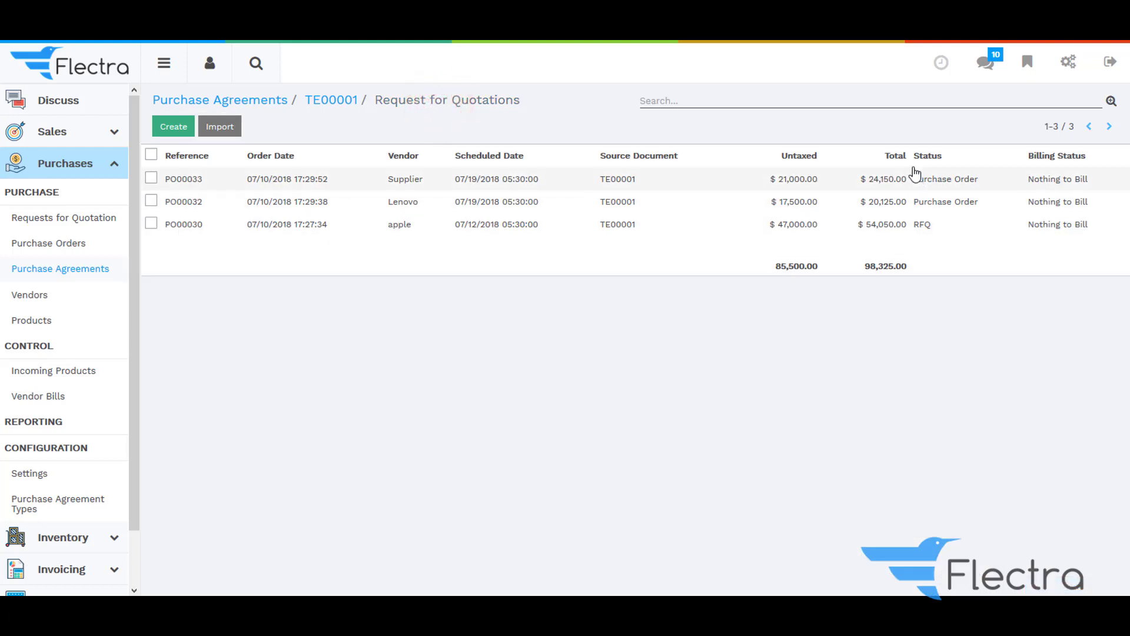
click(907, 225)
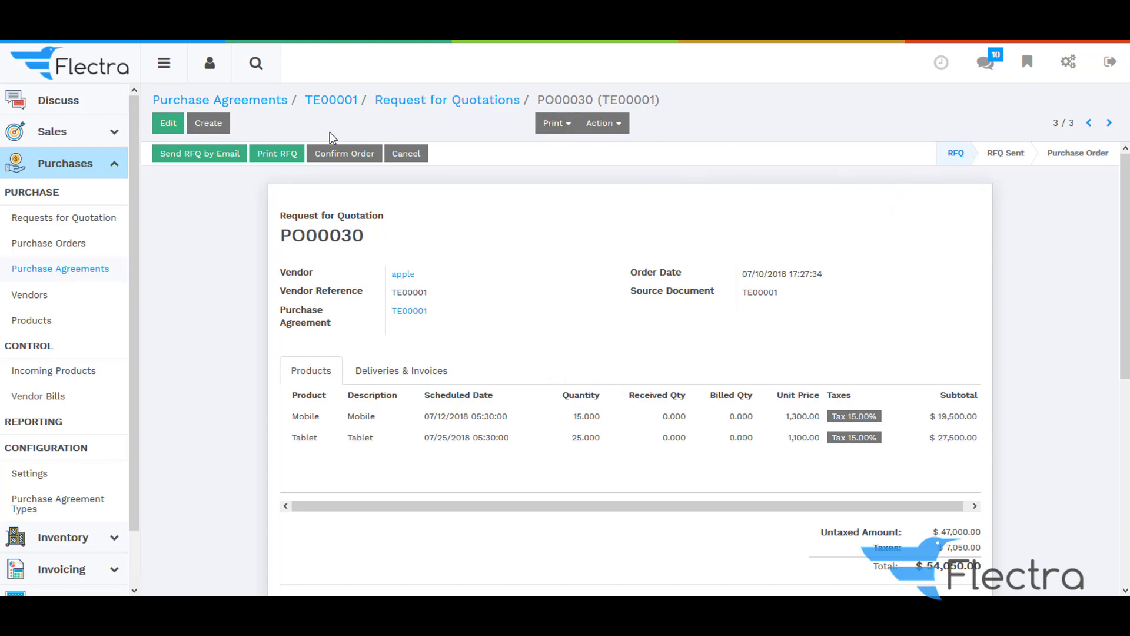
- Cancel apple's quotation PO00030 and go back to tender TE00001
click(405, 154)
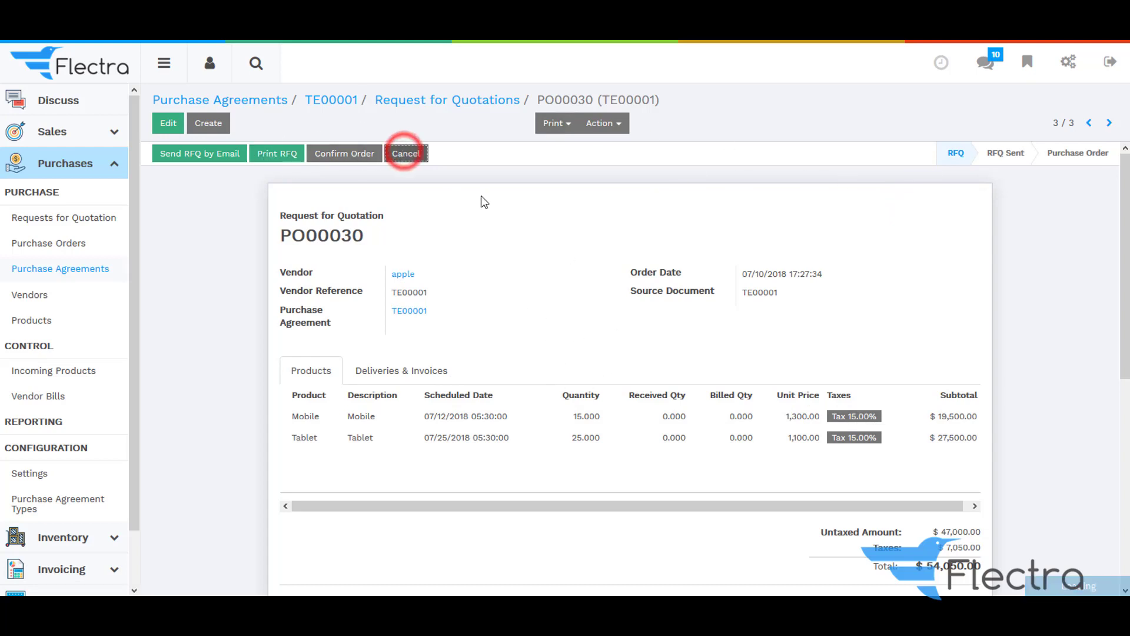
click(393, 101)
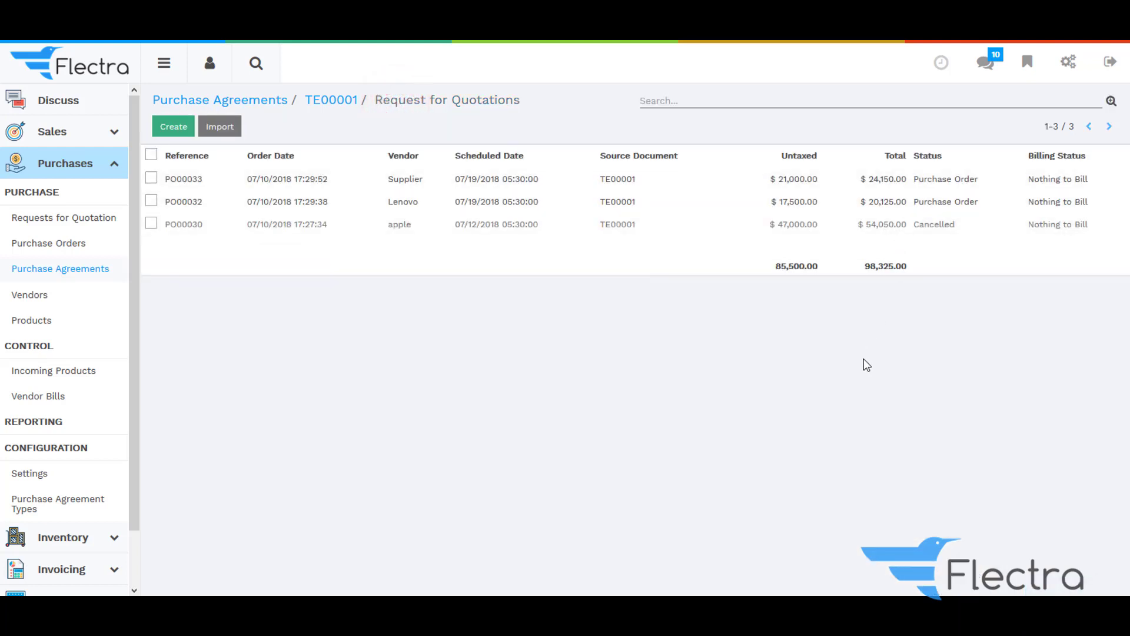
click(335, 104)
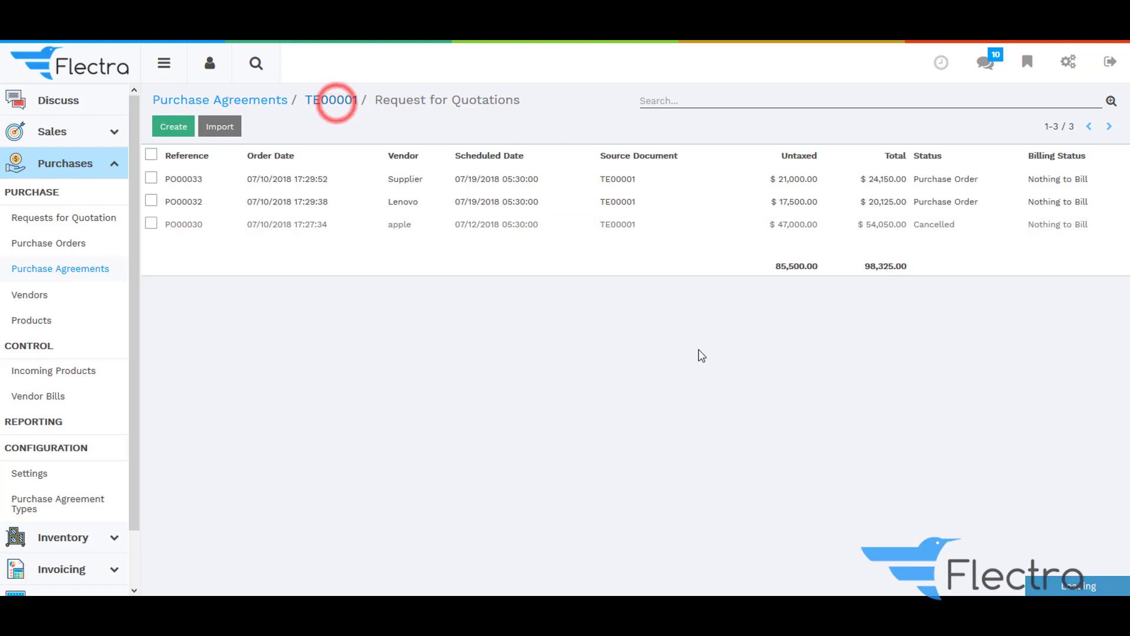
- Validate the Mobile receipt for Supplier's PO00033 with an immediate transfer
click(921, 214)
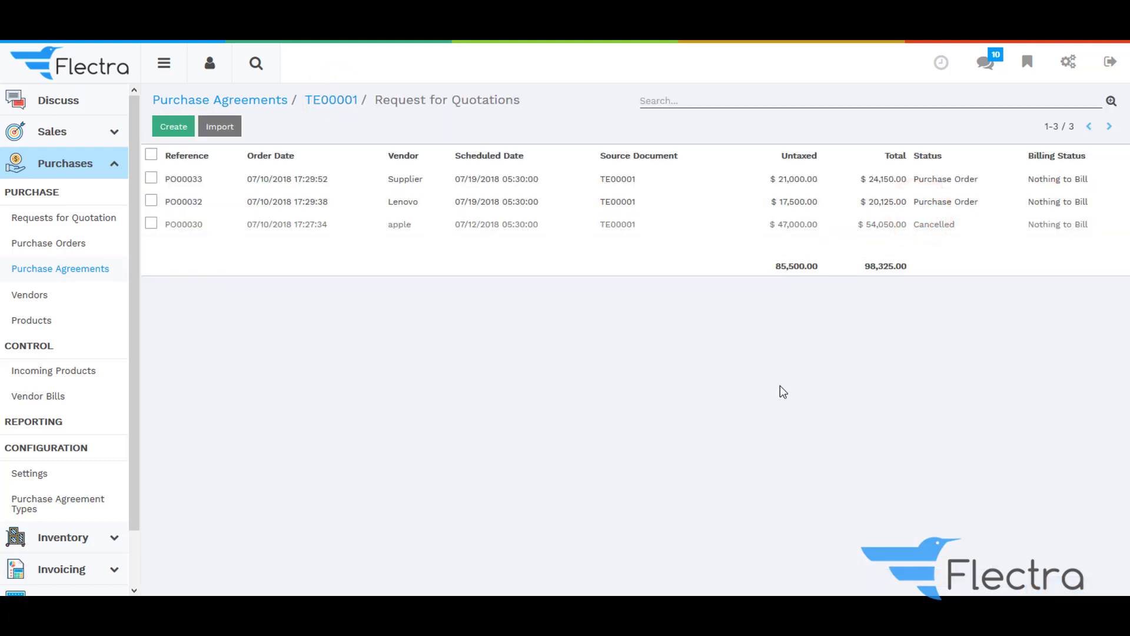
click(871, 180)
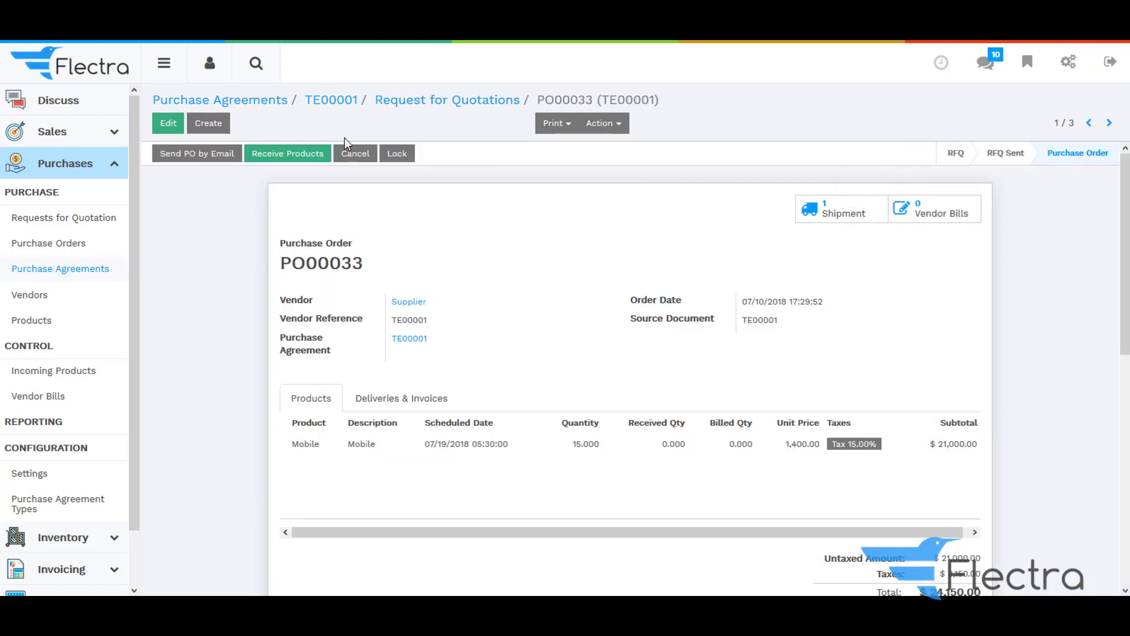
click(312, 153)
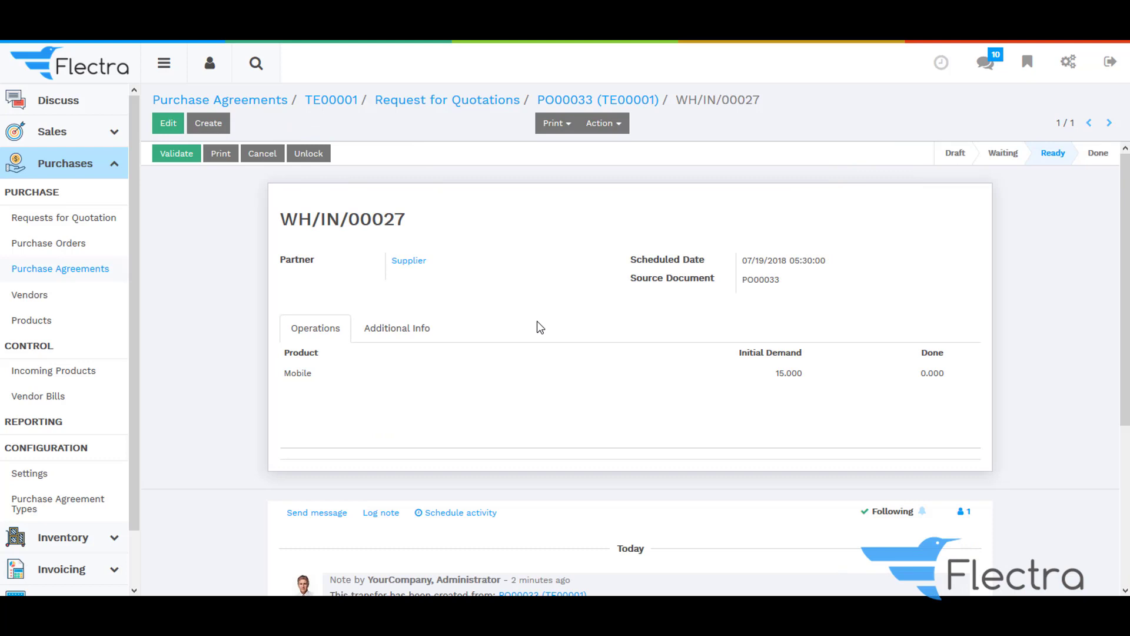
click(168, 154)
click(249, 188)
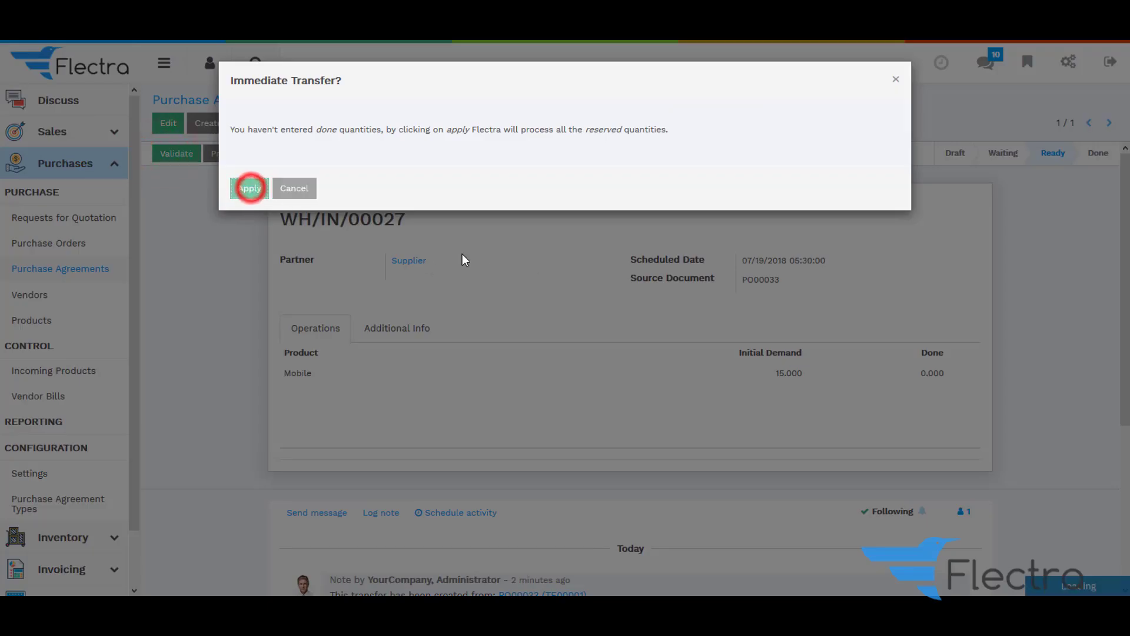
click(333, 100)
- Validate receipt WH/IN/00026 for Lenovo's 25 Tablets on PO00032, then return to the quotation list
click(917, 212)
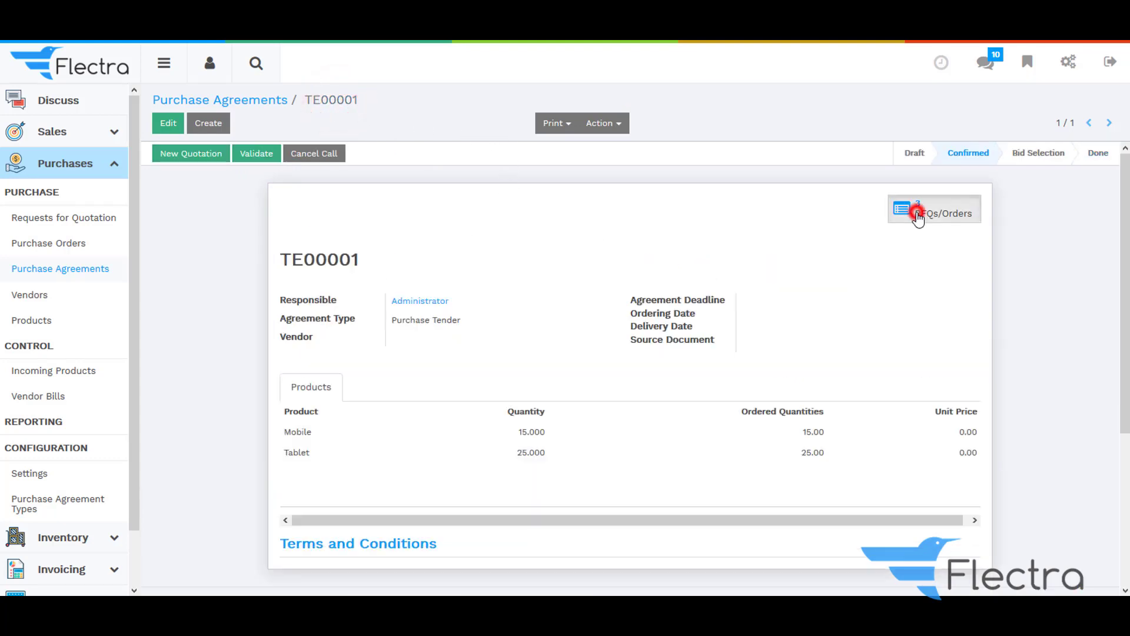
click(776, 200)
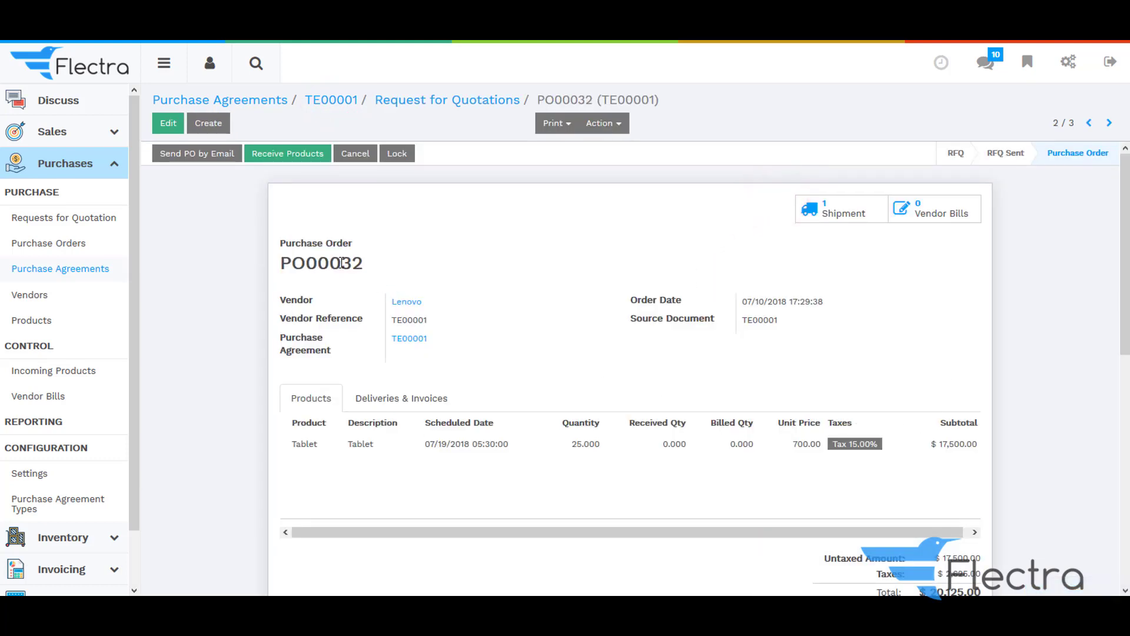
click(285, 154)
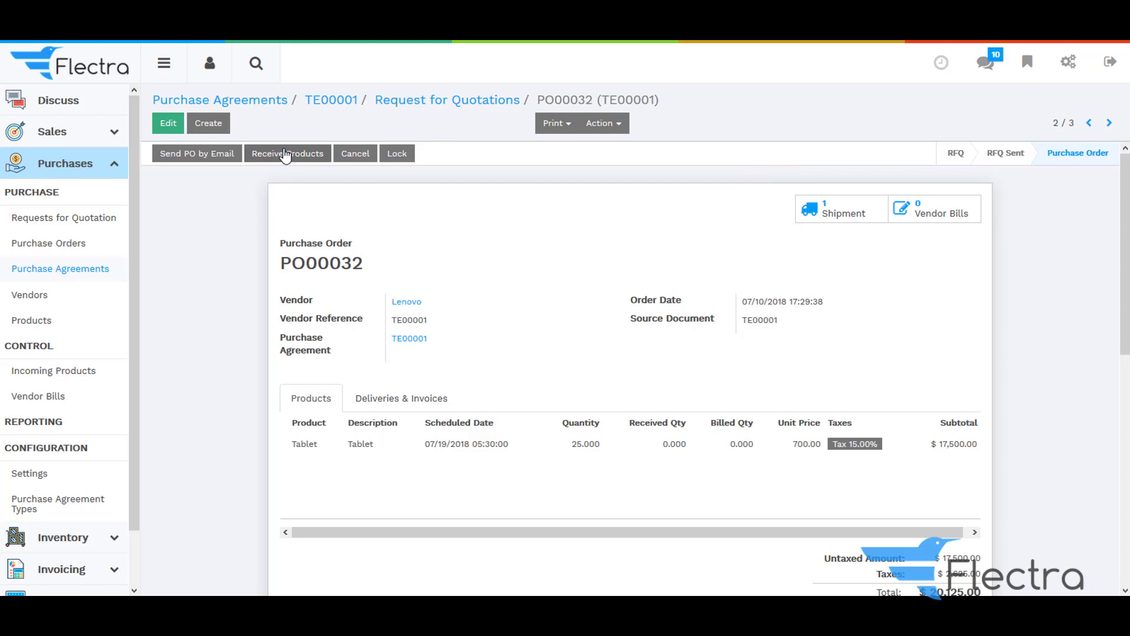
click(823, 215)
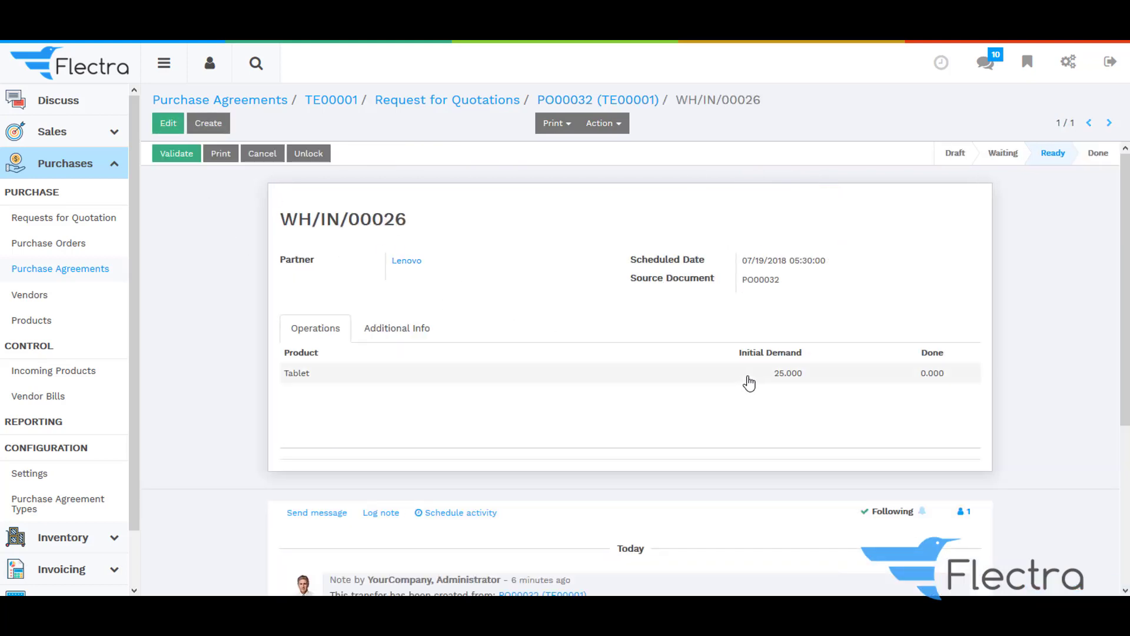
click(248, 187)
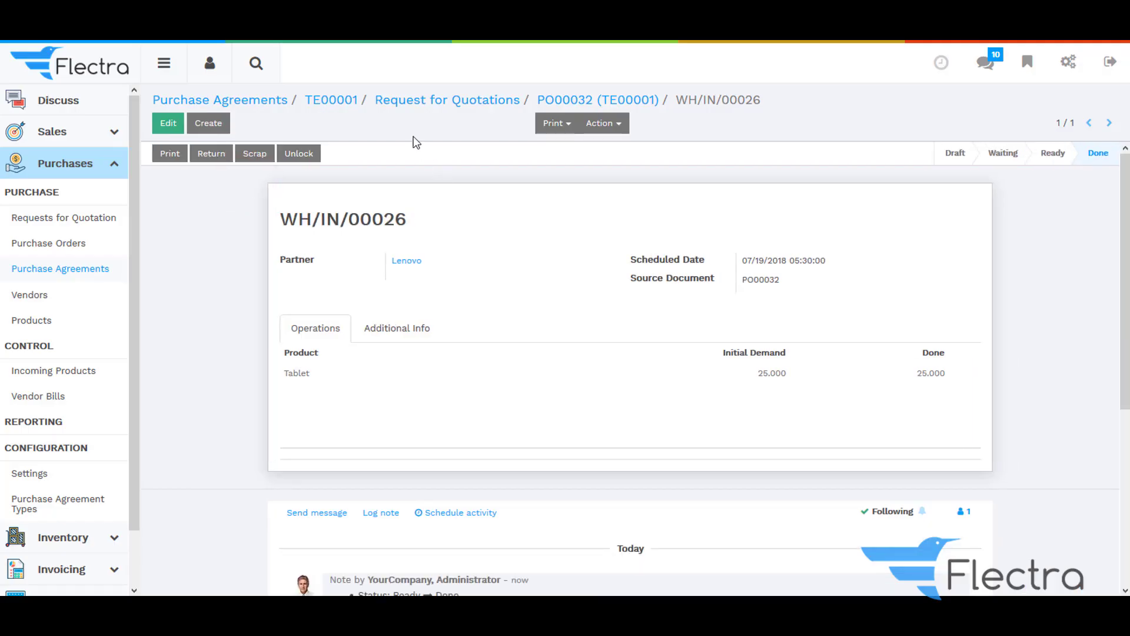
click(394, 103)
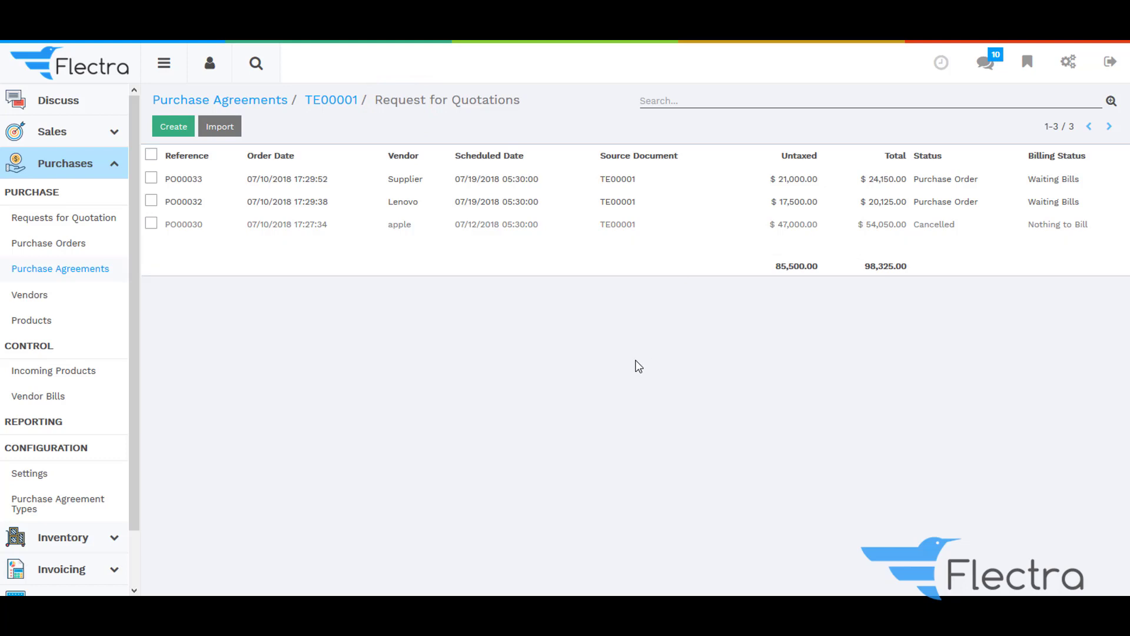
- Move tender TE00001 to Bid Selection, mark it Done, then return to Purchase Agreements
click(340, 108)
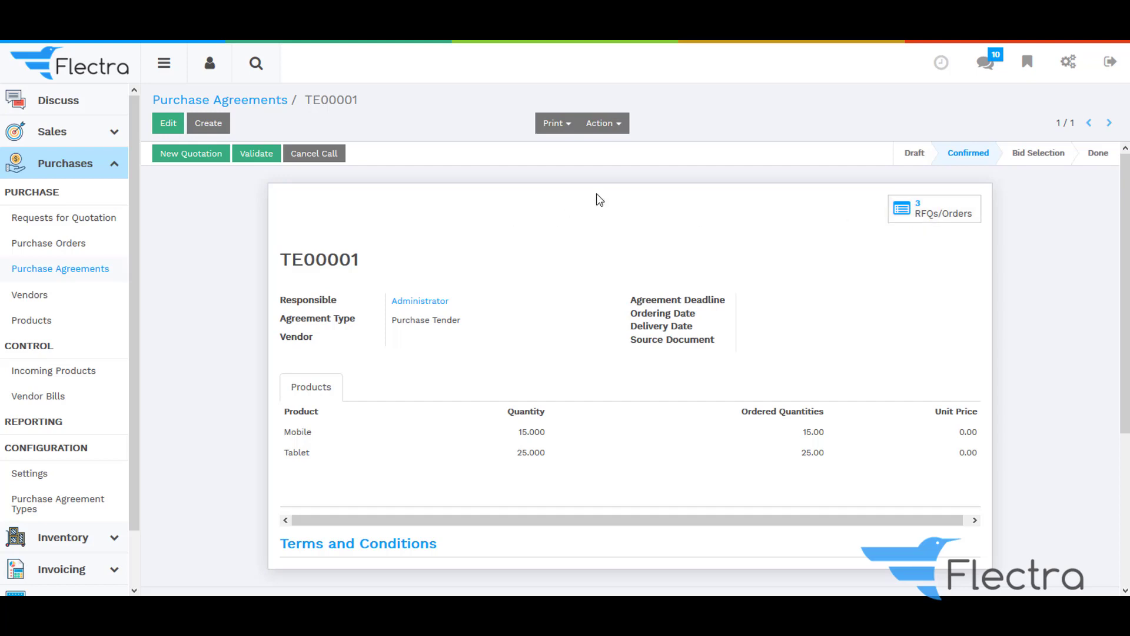
click(259, 154)
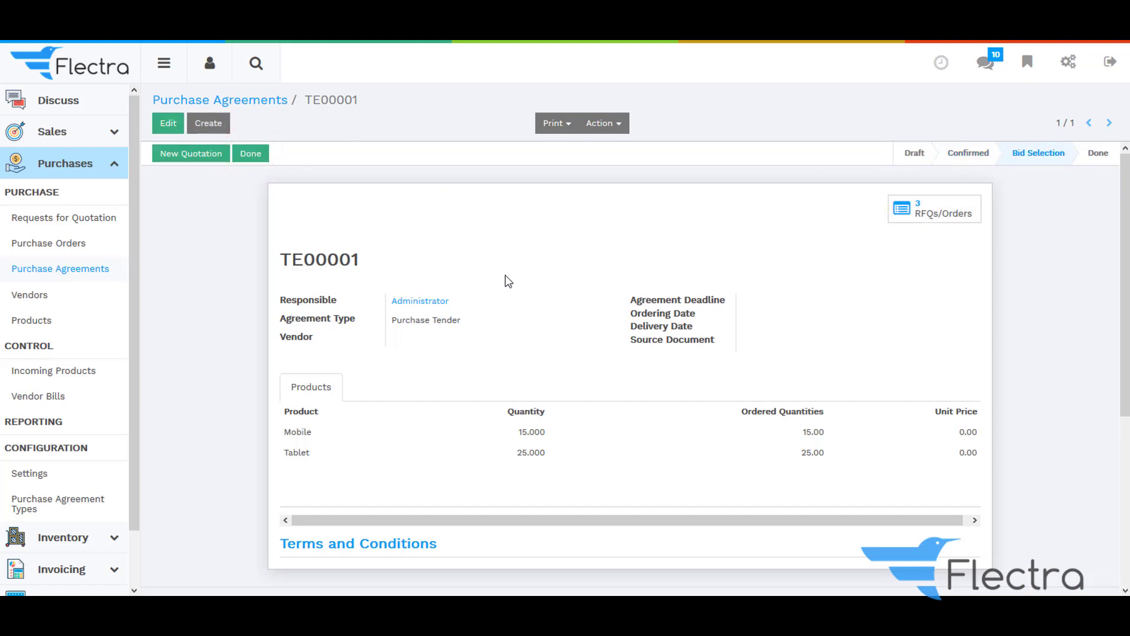
click(254, 155)
scroll(495, 293, down, 4)
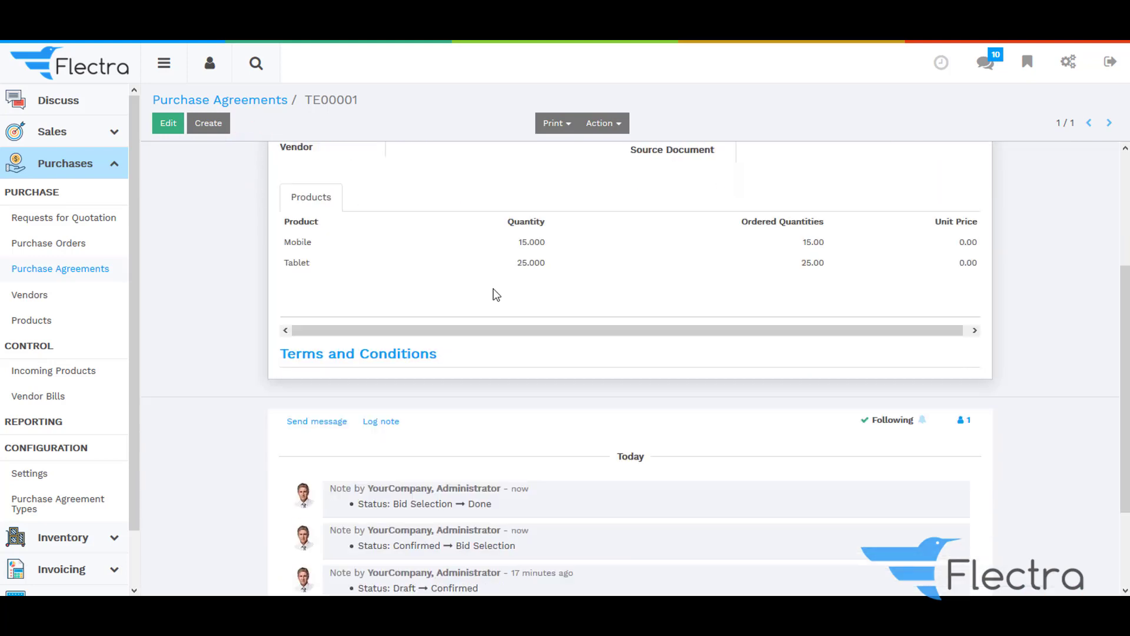
scroll(496, 295, up, 4)
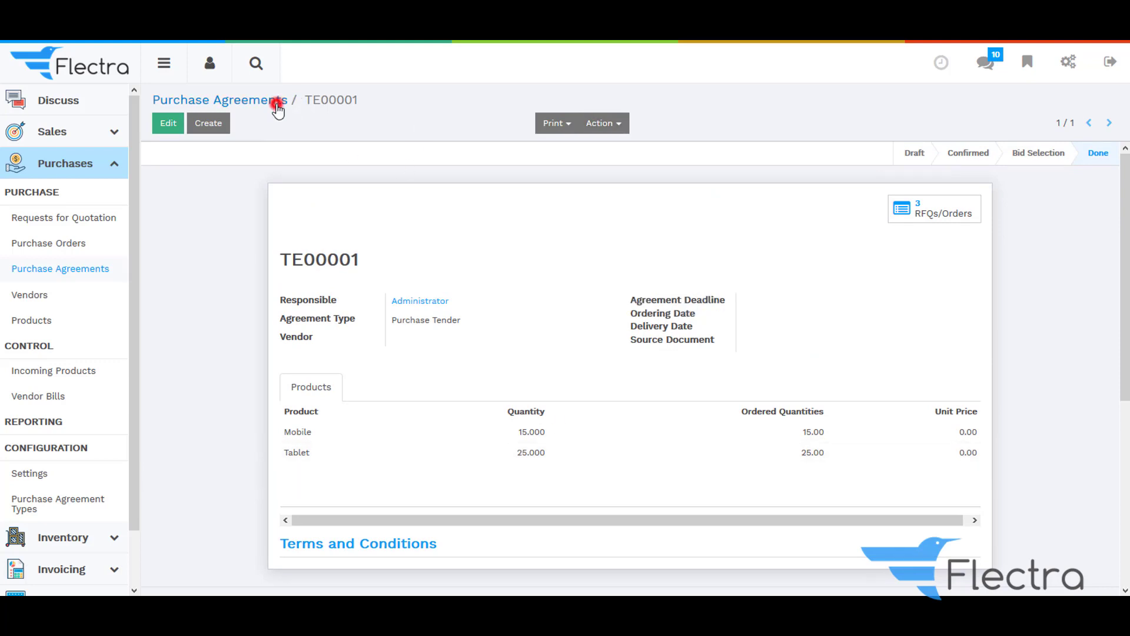
click(277, 101)
- Open TE00001, view its two purchase orders and one cancelled quotation, then return to the tender
click(398, 180)
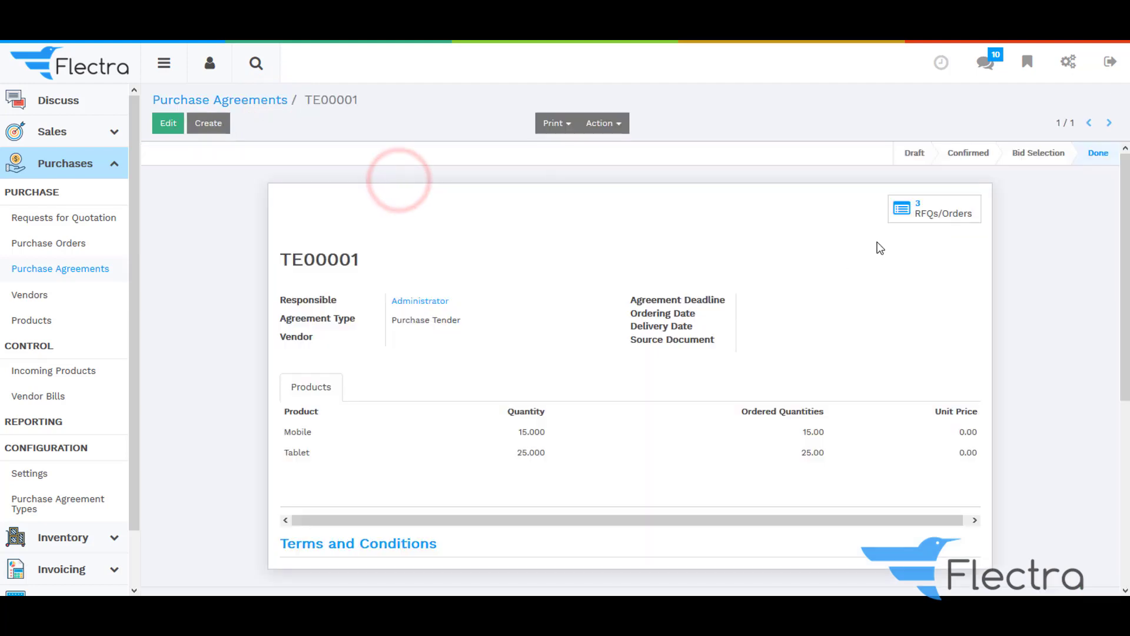
click(935, 213)
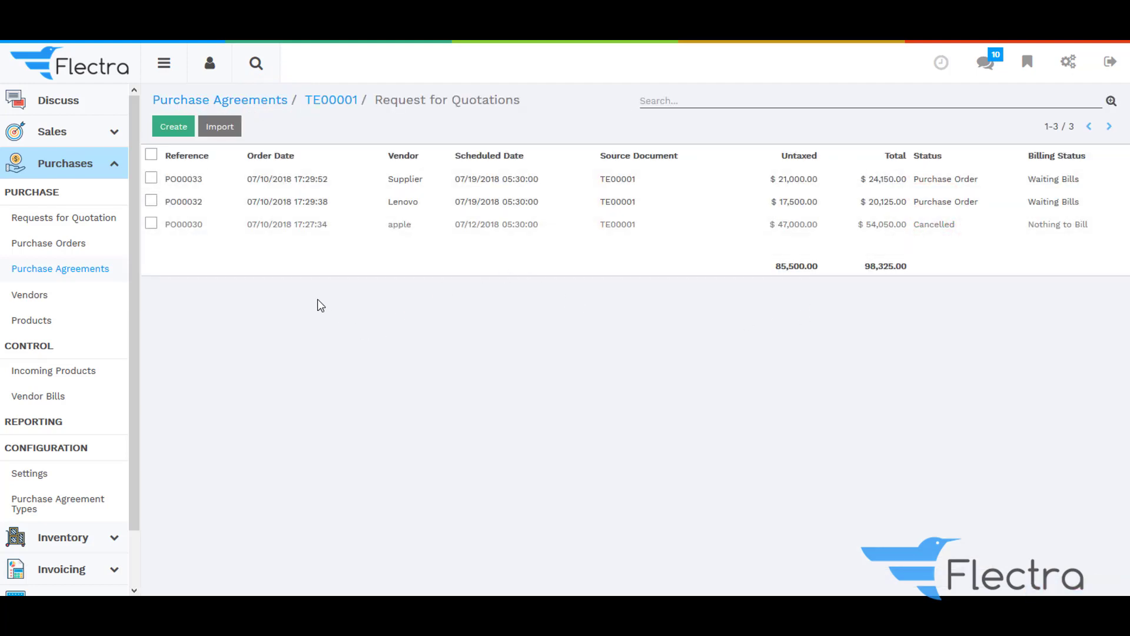
click(309, 102)
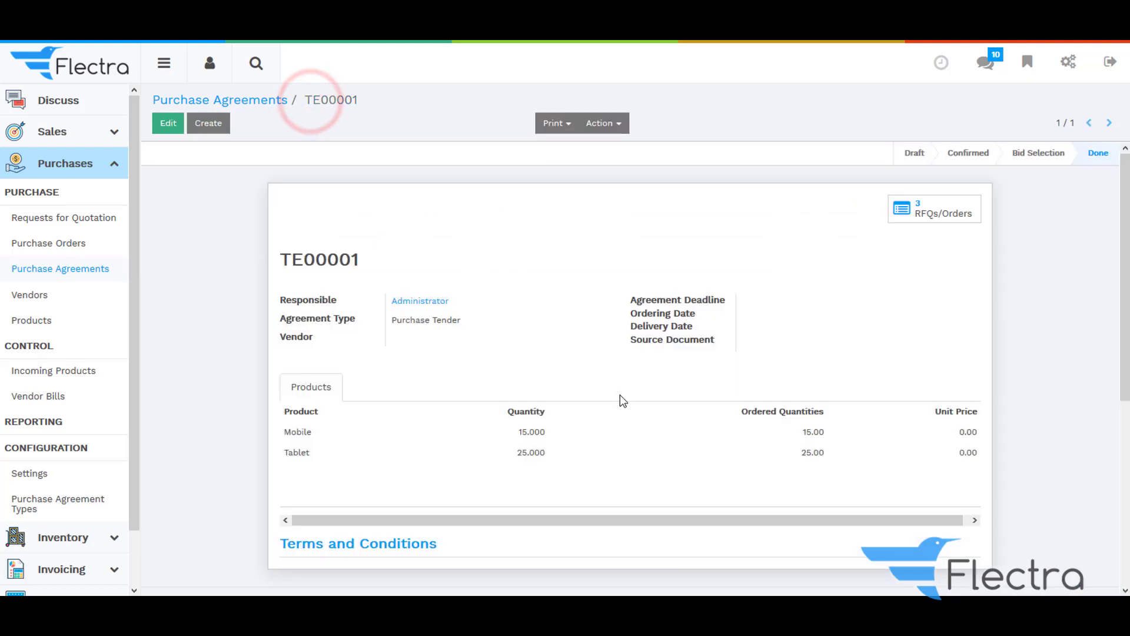